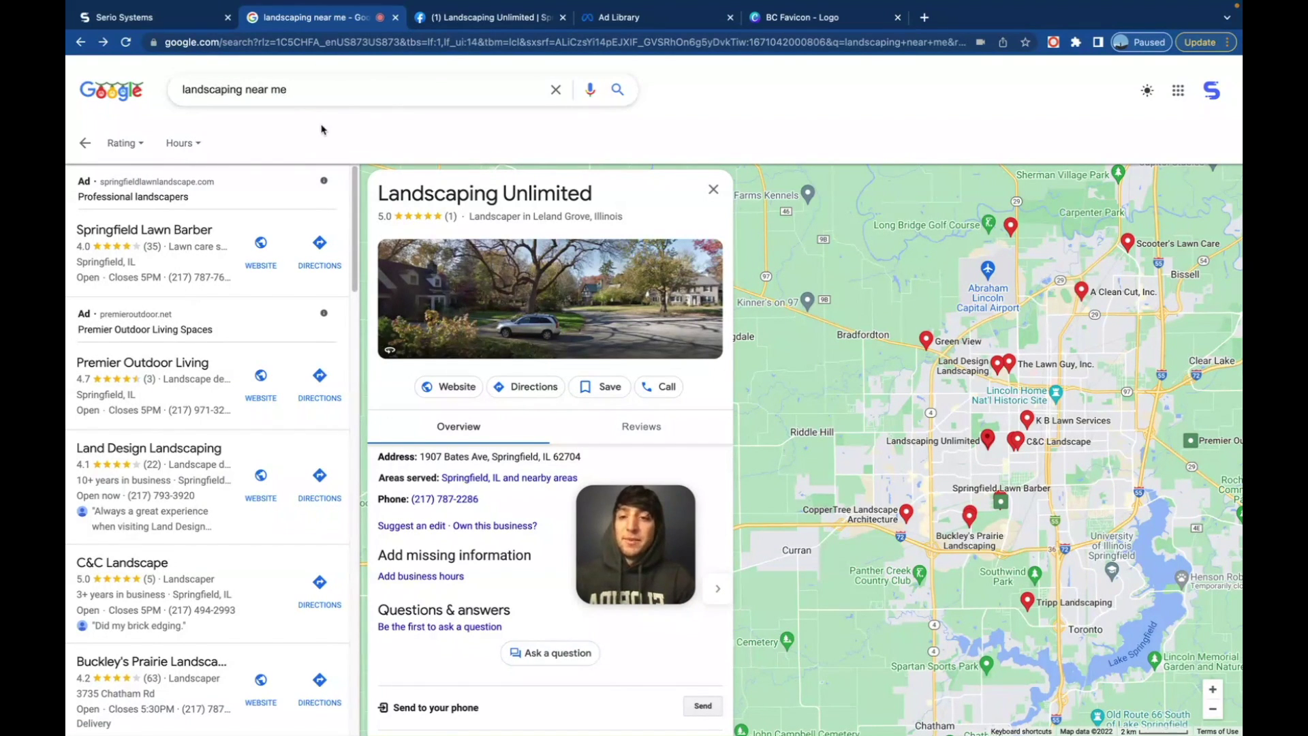
Scroll the Google results to Landscaping Unlimited and open its website from the place card
{"action": "scroll", "coordinate": [218, 381], "scroll_direction": "down", "scroll_amount": 6}
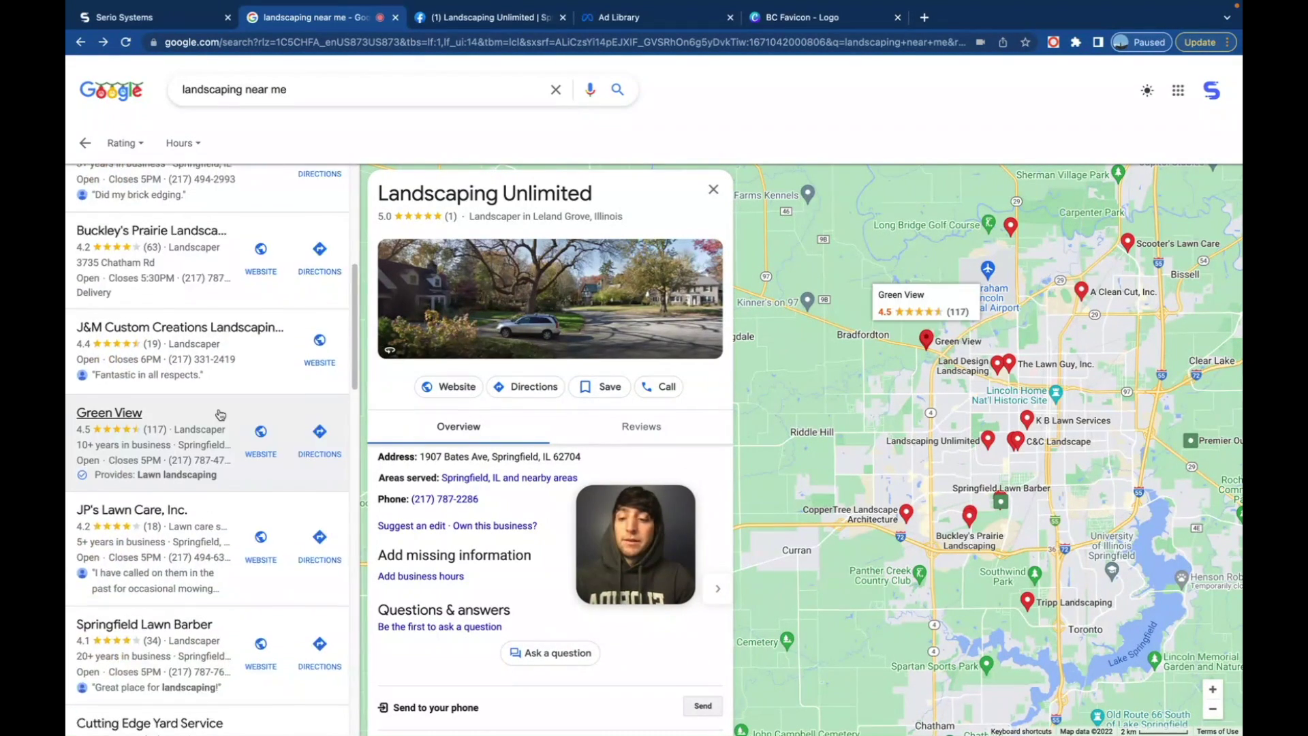
{"action": "scroll", "coordinate": [218, 413], "scroll_direction": "down", "scroll_amount": 5}
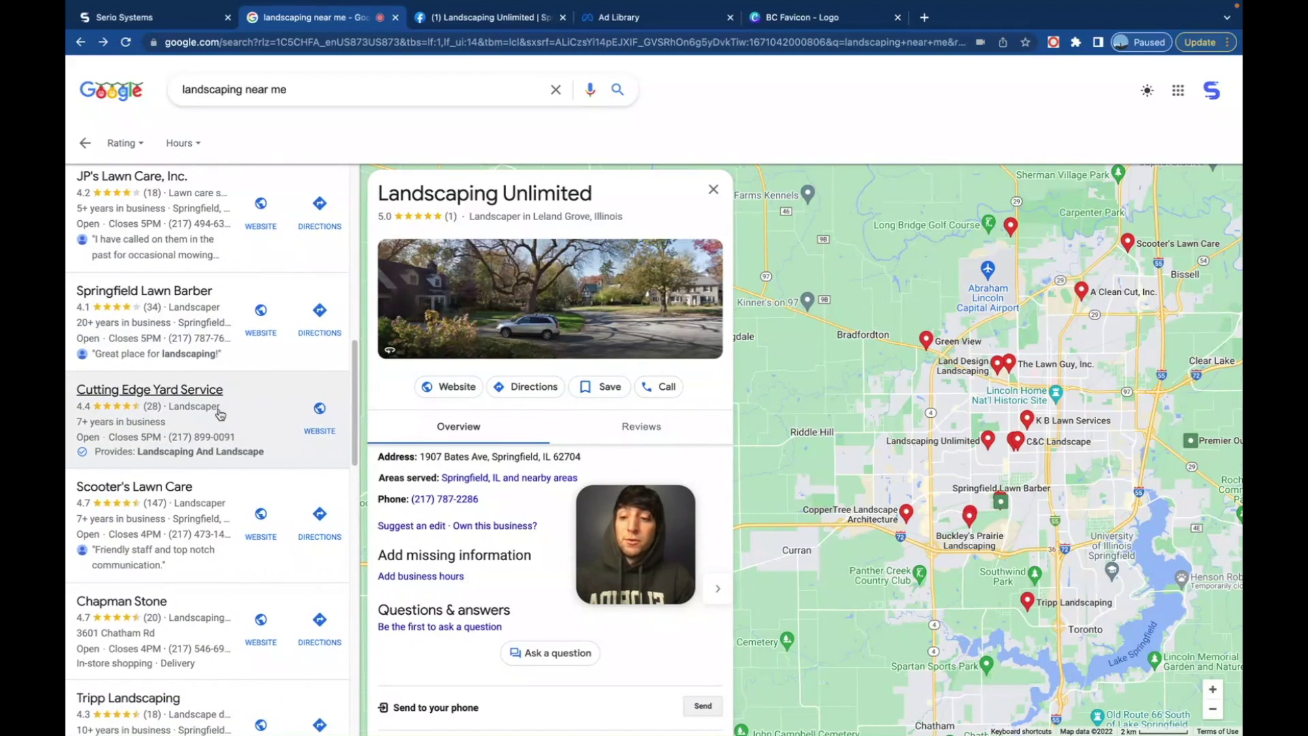
{"action": "scroll", "coordinate": [219, 413], "scroll_direction": "down", "scroll_amount": 3}
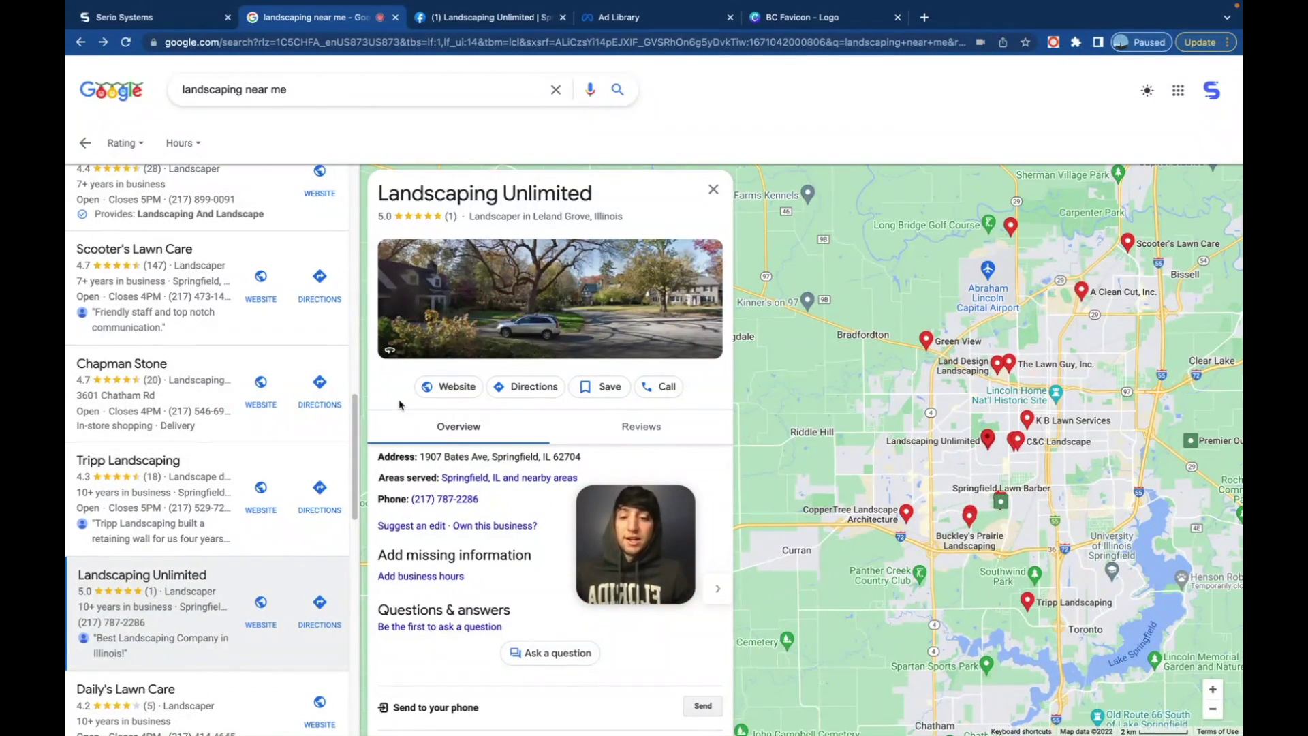
{"action": "left_click", "coordinate": [446, 386]}
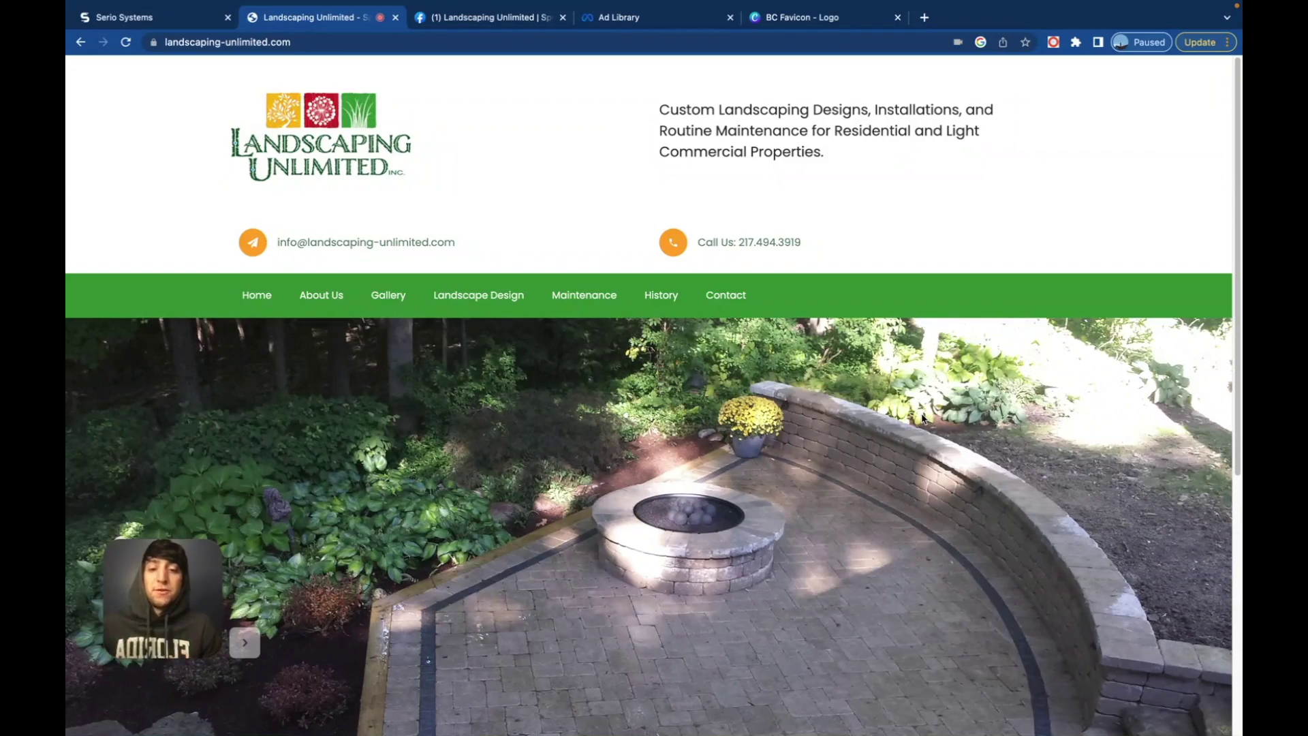
Browse the Landscaping Unlimited home page to the footer and back, then open its Gallery page
{"action": "scroll", "coordinate": [921, 413], "scroll_direction": "down", "scroll_amount": 6}
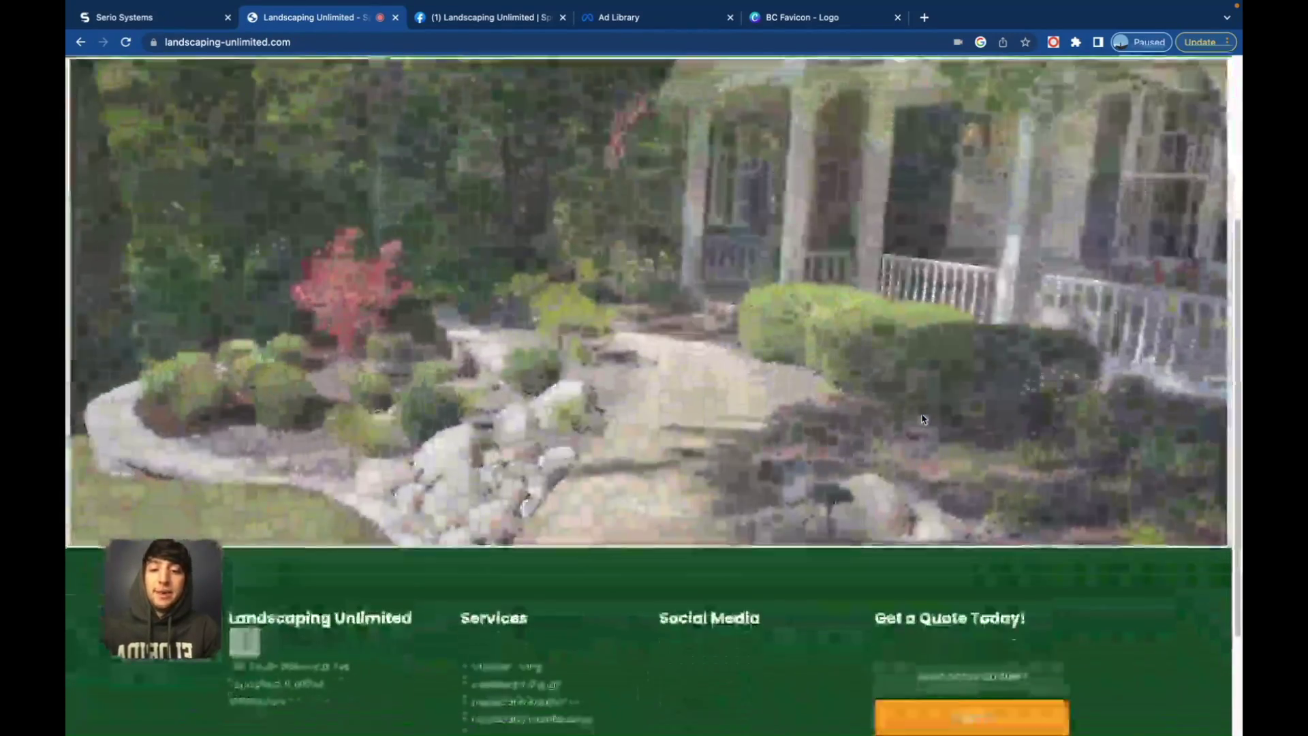
{"action": "scroll", "coordinate": [921, 423], "scroll_direction": "up", "scroll_amount": 6}
{"action": "scroll", "coordinate": [907, 476], "scroll_direction": "down", "scroll_amount": 5}
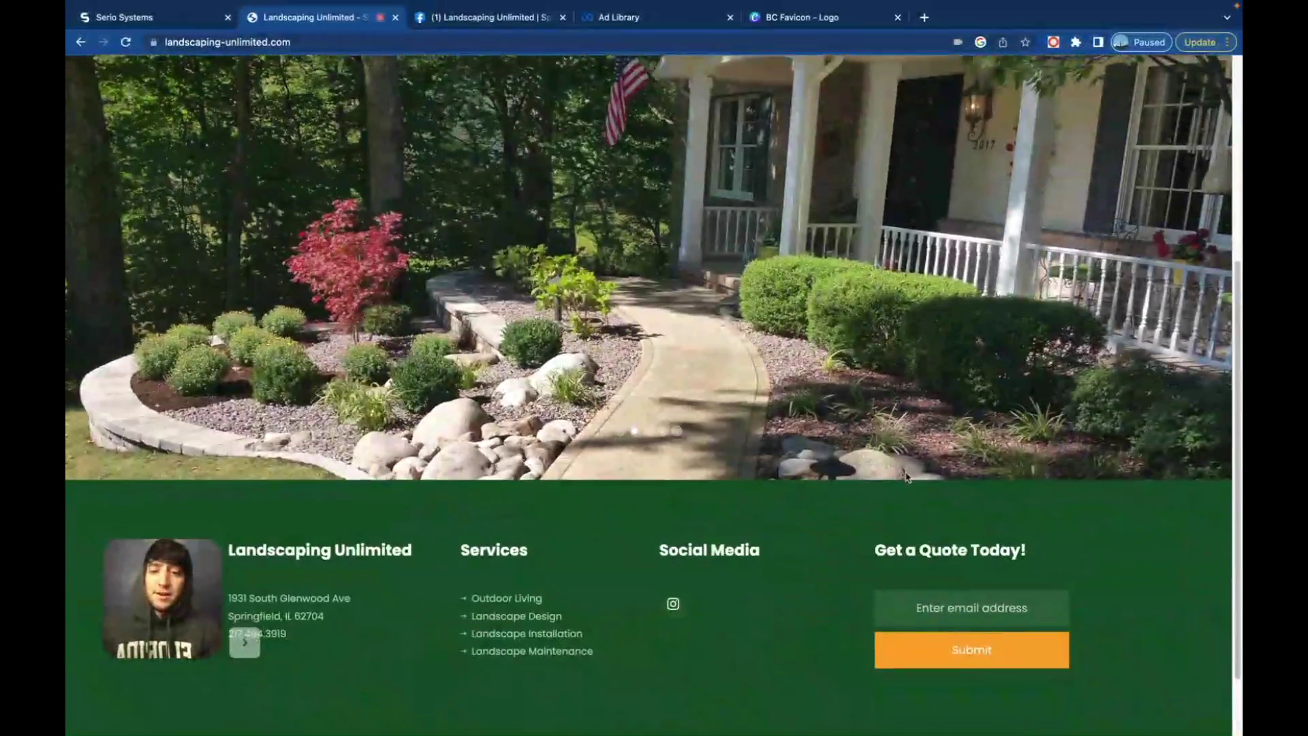
{"action": "scroll", "coordinate": [908, 476], "scroll_direction": "up", "scroll_amount": 3}
{"action": "scroll", "coordinate": [907, 476], "scroll_direction": "up", "scroll_amount": 2}
{"action": "scroll", "coordinate": [905, 473], "scroll_direction": "down", "scroll_amount": 6}
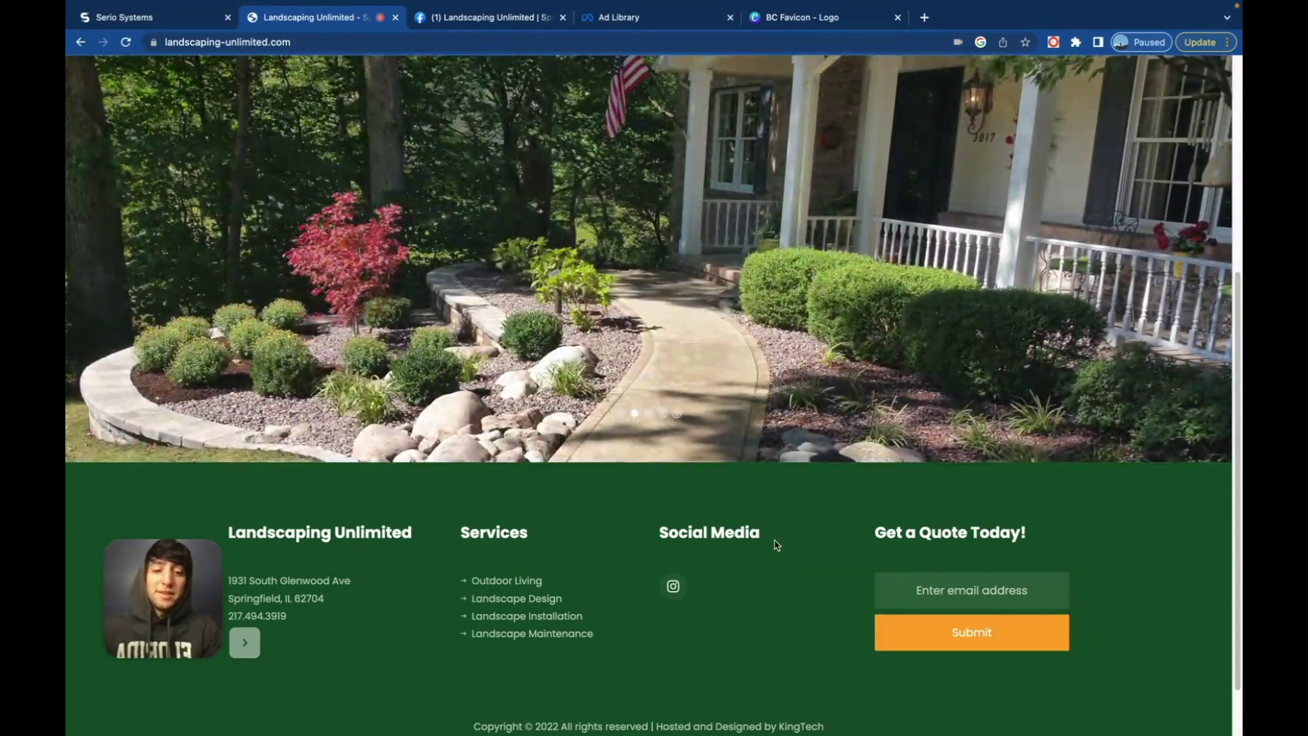
{"action": "scroll", "coordinate": [774, 545], "scroll_direction": "up", "scroll_amount": 2}
{"action": "scroll", "coordinate": [775, 545], "scroll_direction": "up", "scroll_amount": 3}
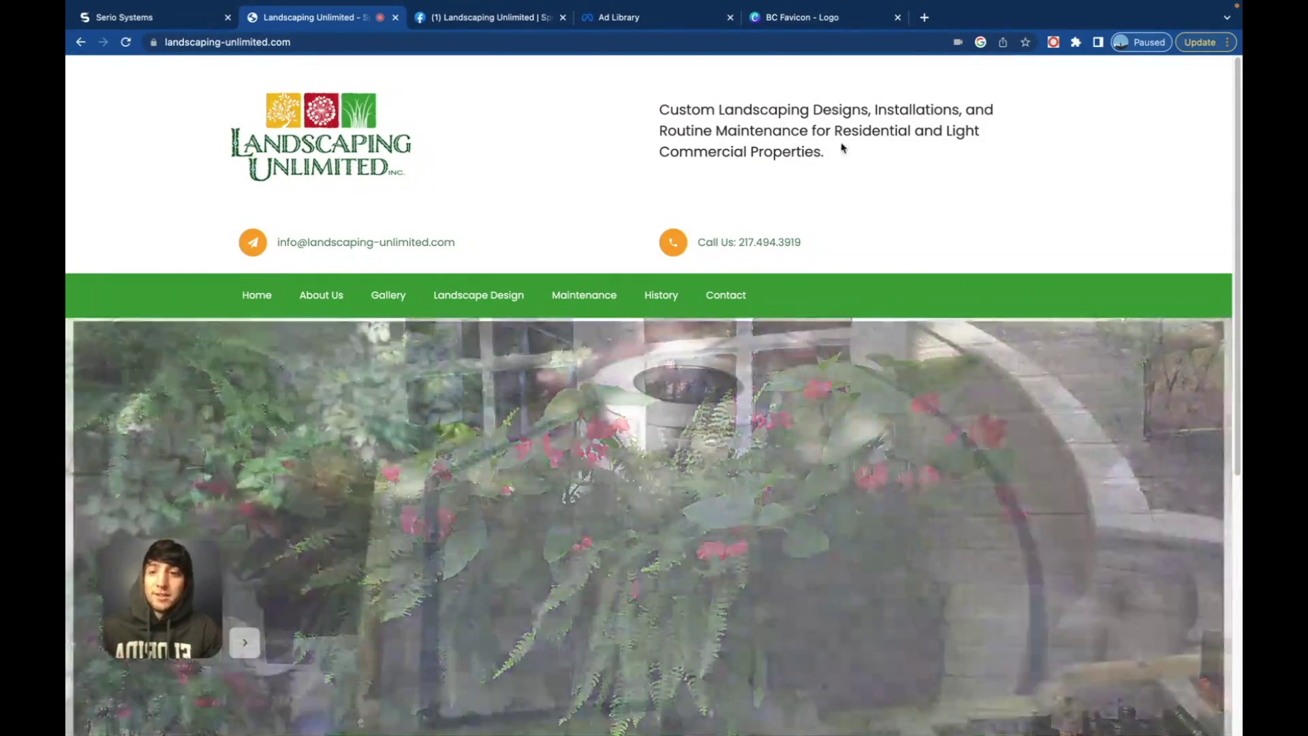
{"action": "scroll", "coordinate": [756, 195], "scroll_direction": "down", "scroll_amount": 1}
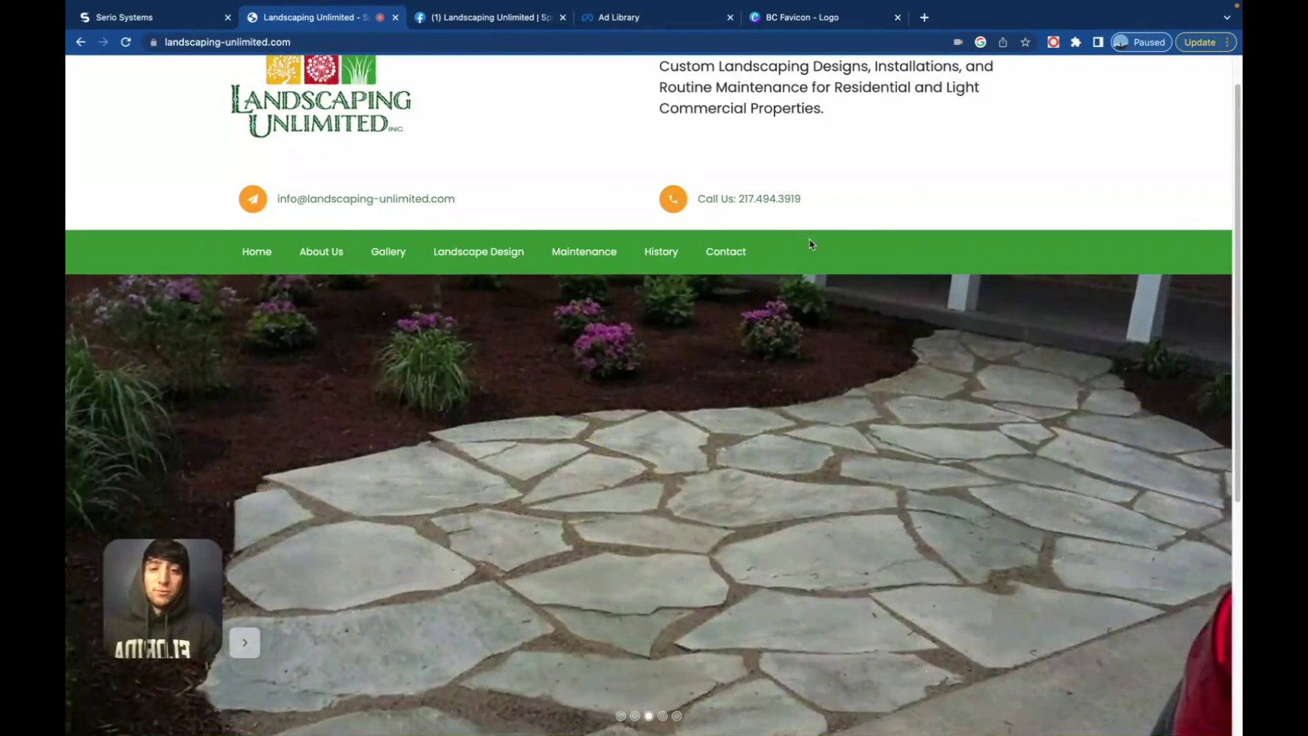
{"action": "scroll", "coordinate": [811, 244], "scroll_direction": "down", "scroll_amount": 1}
{"action": "scroll", "coordinate": [812, 244], "scroll_direction": "down", "scroll_amount": 2}
{"action": "left_click", "coordinate": [388, 219]}
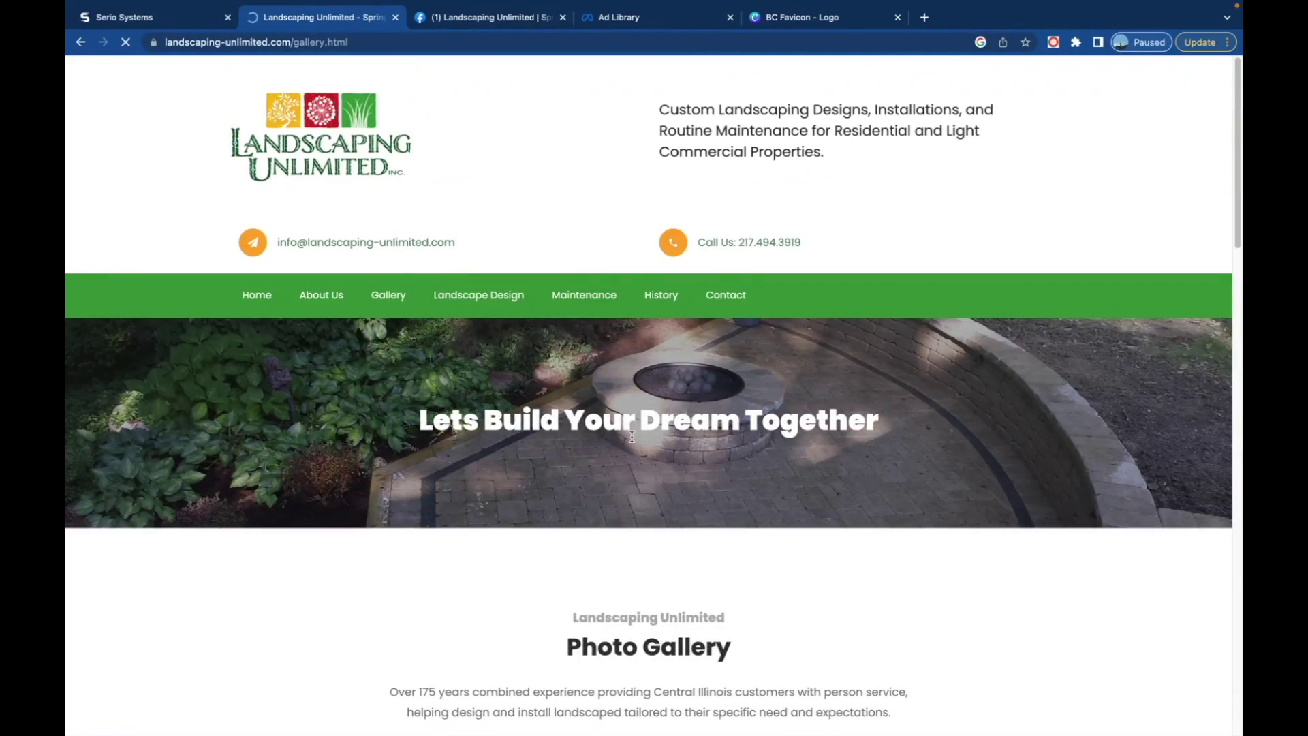
Scroll the photo gallery grid down to the footer, then switch to the Facebook page tab
{"action": "scroll", "coordinate": [637, 477], "scroll_direction": "down", "scroll_amount": 7}
{"action": "scroll", "coordinate": [638, 486], "scroll_direction": "down", "scroll_amount": 8}
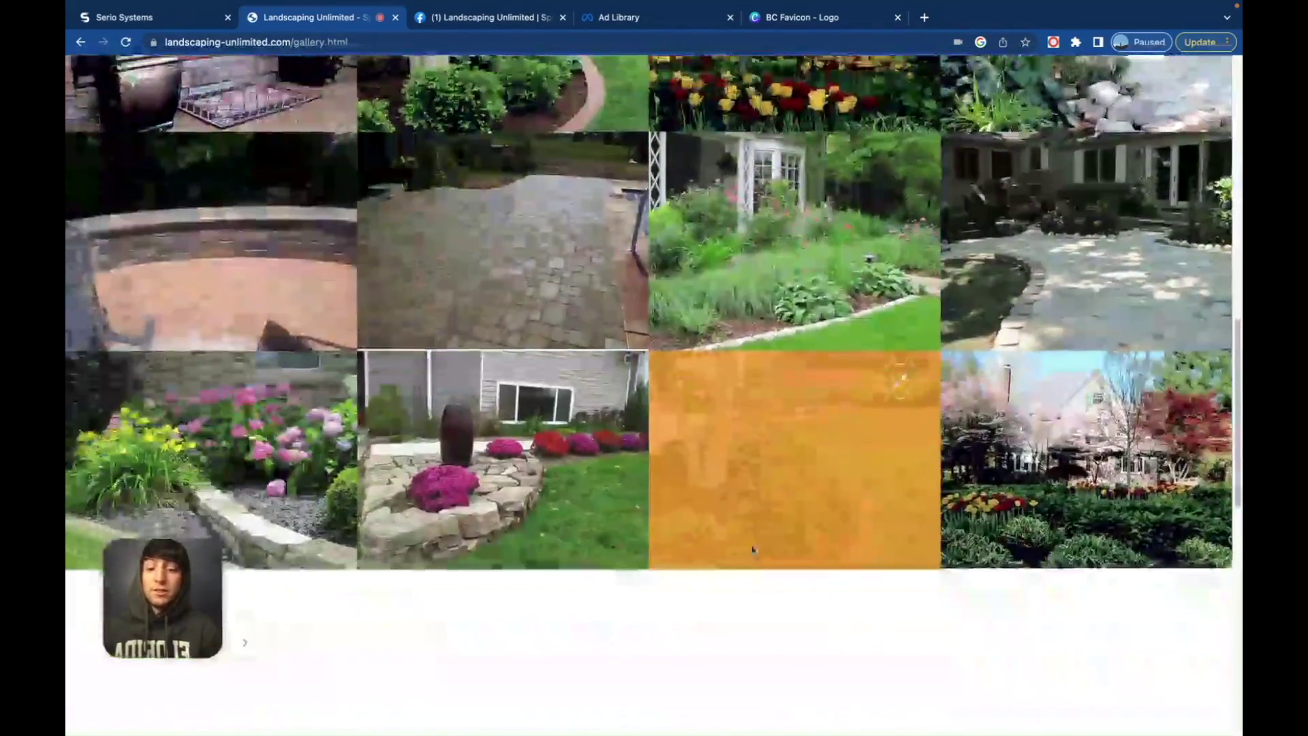
{"action": "scroll", "coordinate": [752, 550], "scroll_direction": "down", "scroll_amount": 2}
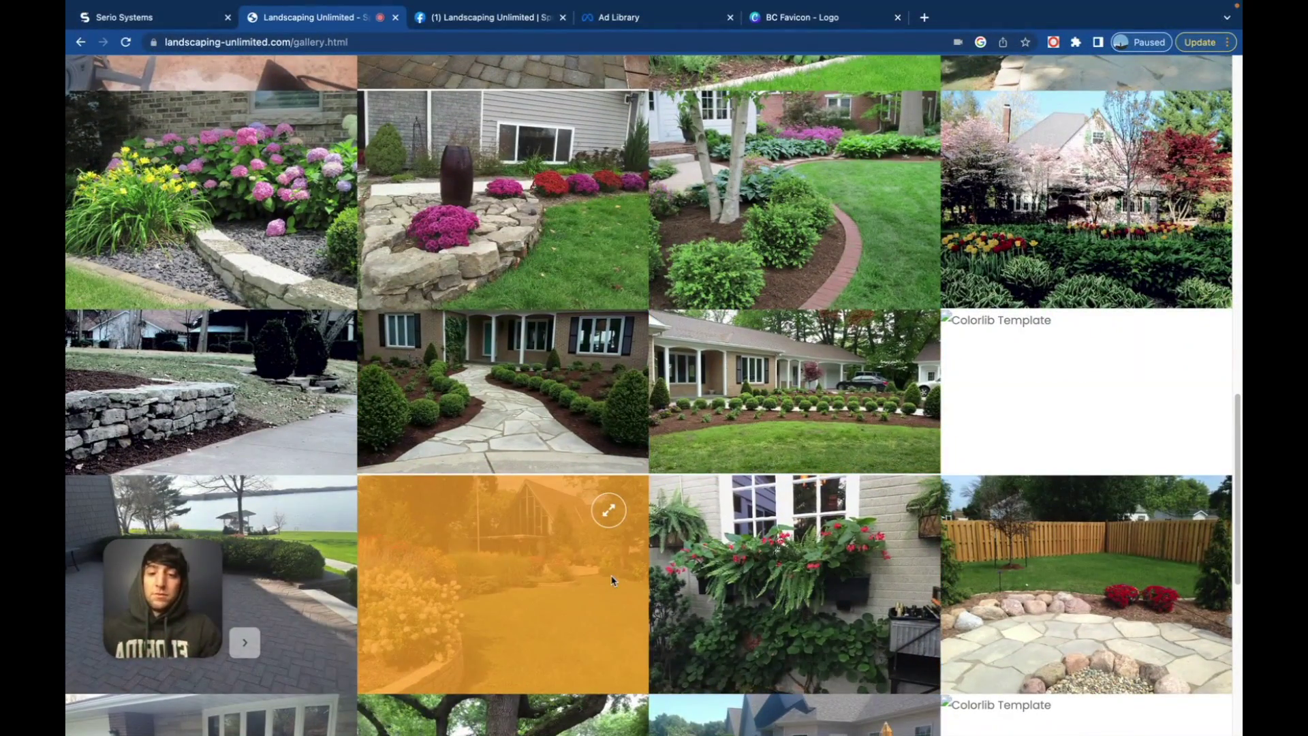
{"action": "scroll", "coordinate": [705, 575], "scroll_direction": "down", "scroll_amount": 8}
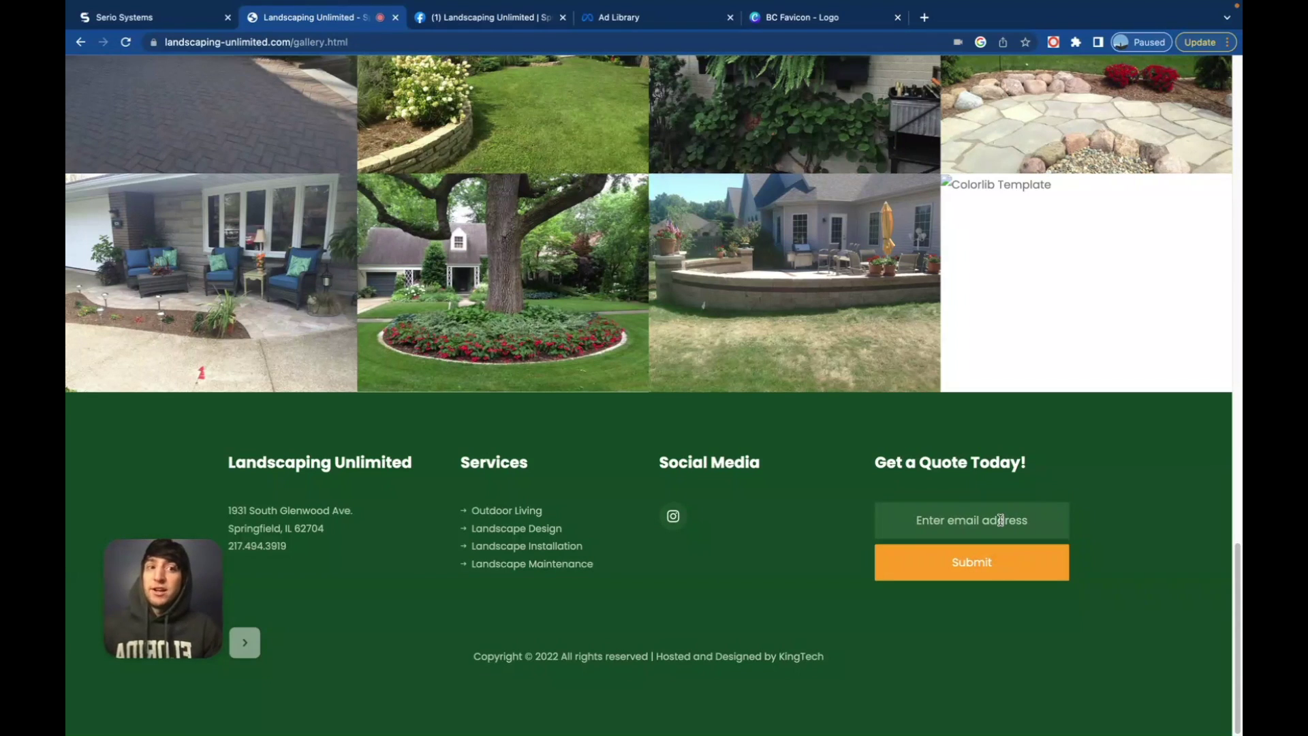
{"action": "key", "text": "ctrl+Tab"}
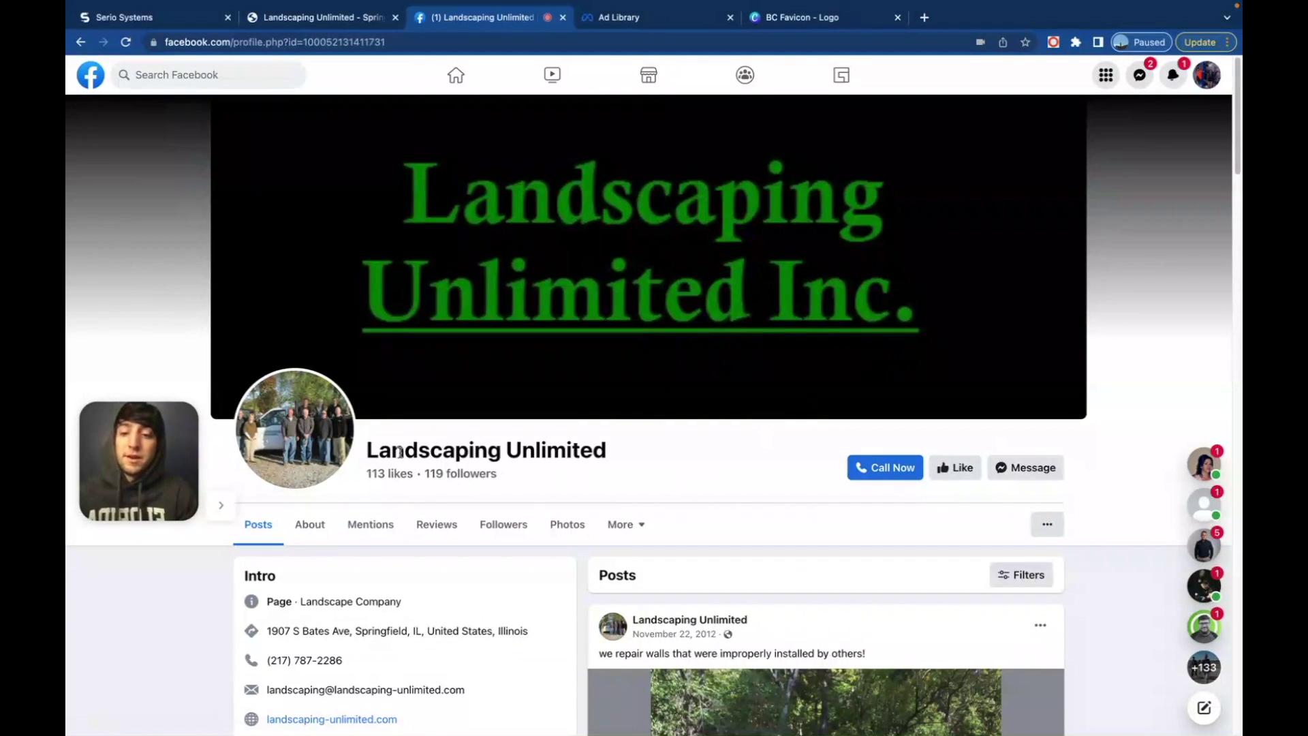
Show the page's About > Page transparency: created January 3, 2012, not running ads
{"action": "scroll", "coordinate": [595, 470], "scroll_direction": "down", "scroll_amount": 1}
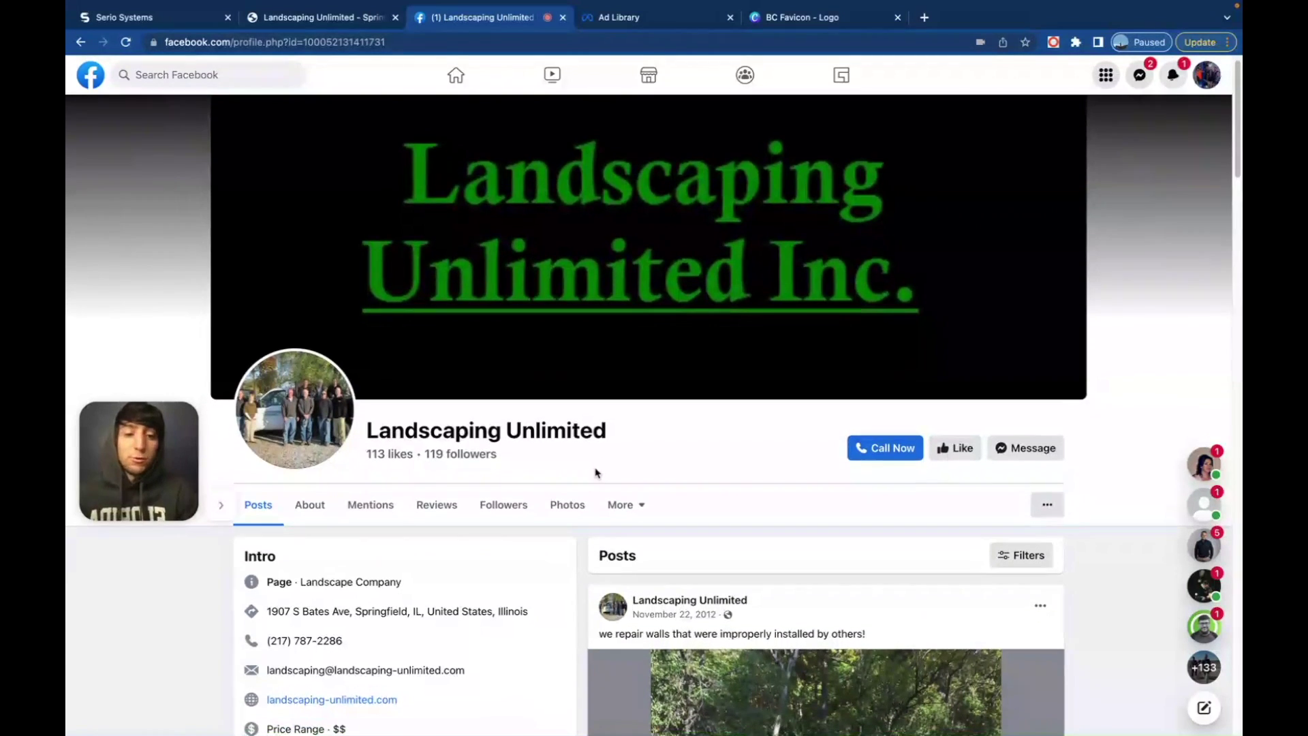
{"action": "scroll", "coordinate": [595, 472], "scroll_direction": "down", "scroll_amount": 4}
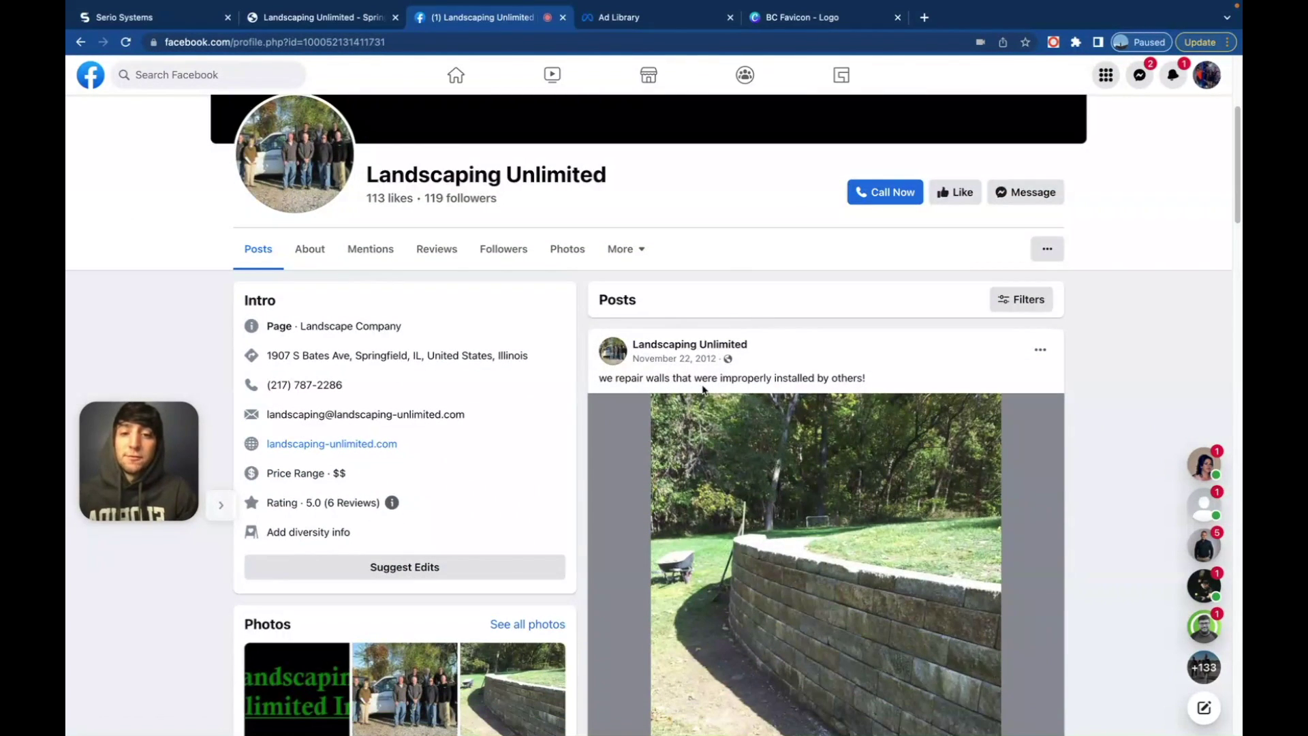
{"action": "scroll", "coordinate": [778, 352], "scroll_direction": "down", "scroll_amount": 1}
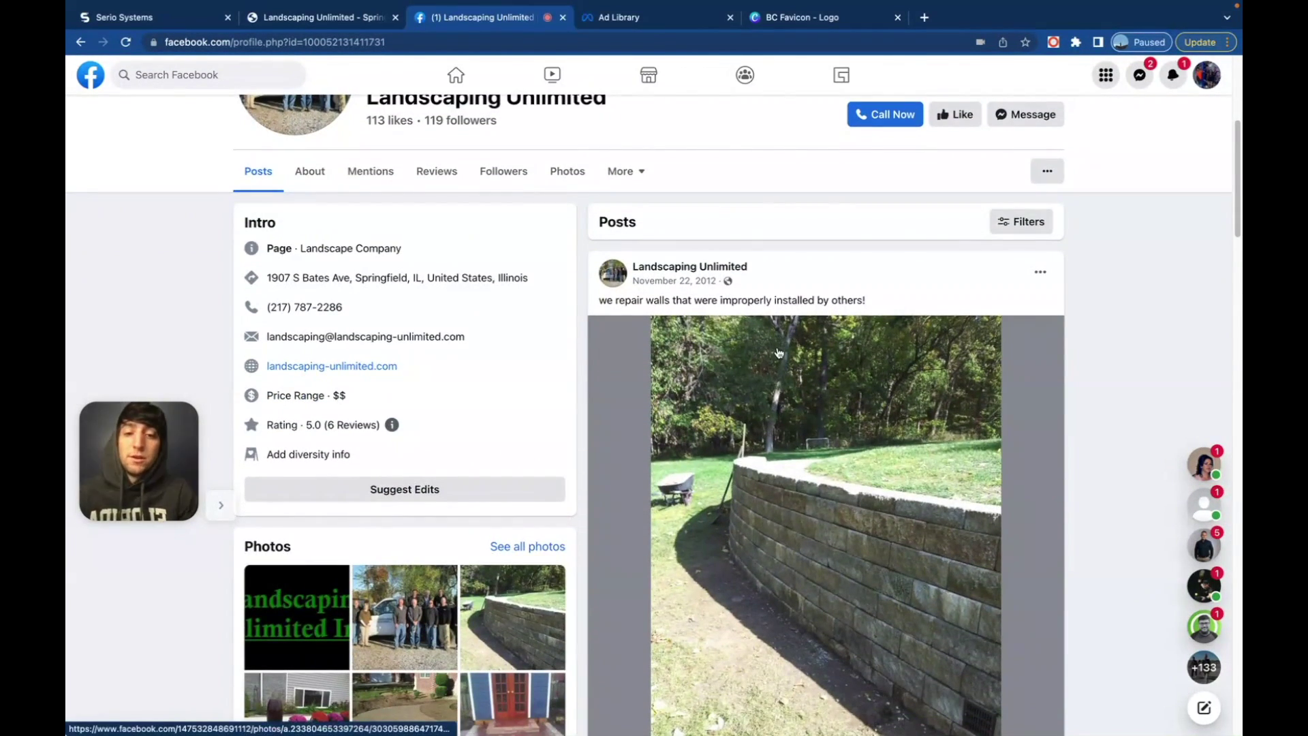
{"action": "scroll", "coordinate": [778, 352], "scroll_direction": "down", "scroll_amount": 3}
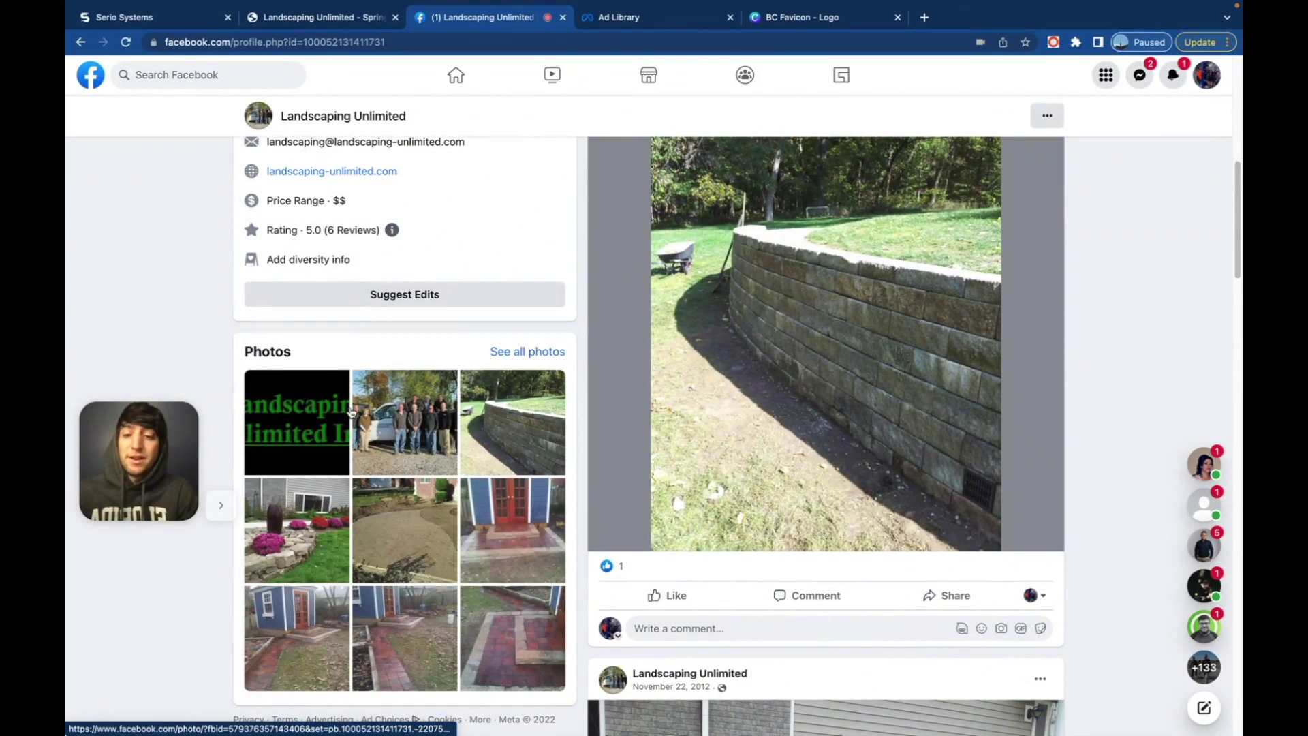
{"action": "scroll", "coordinate": [699, 313], "scroll_direction": "down", "scroll_amount": 5}
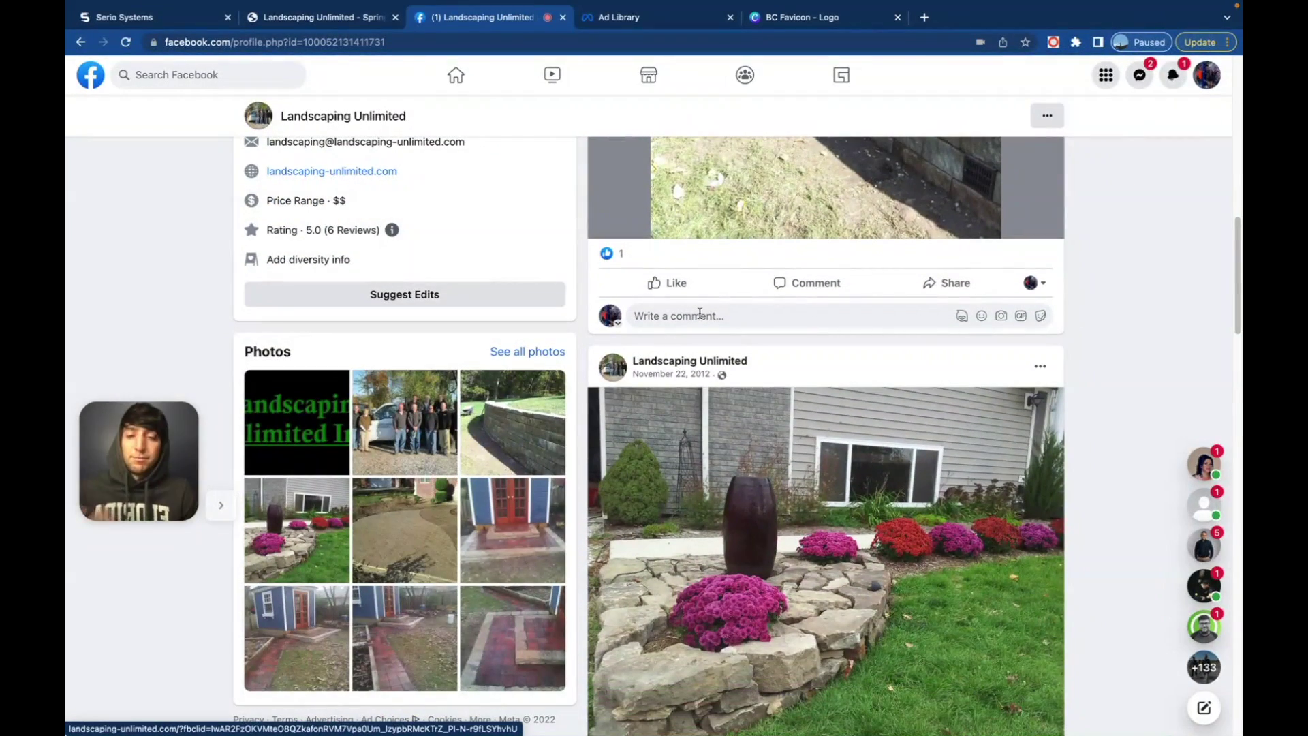
{"action": "scroll", "coordinate": [584, 313], "scroll_direction": "up", "scroll_amount": 5}
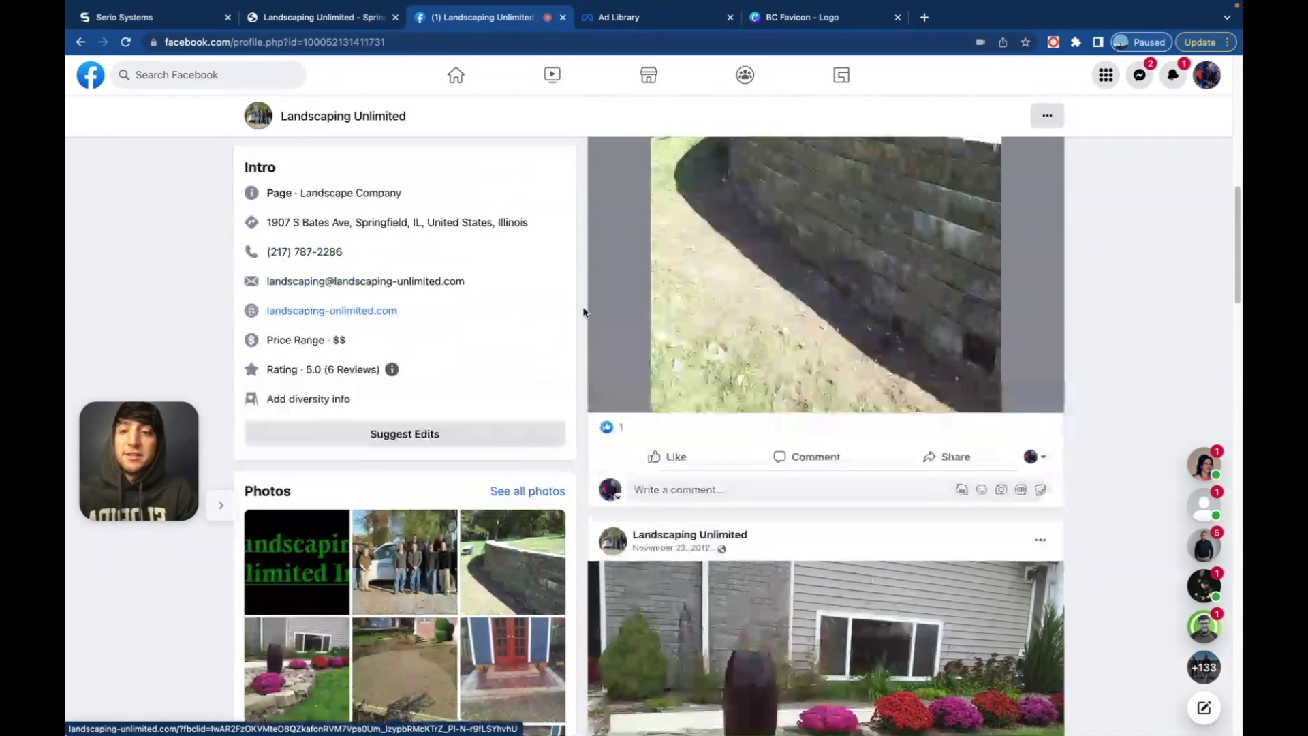
{"action": "scroll", "coordinate": [583, 312], "scroll_direction": "up", "scroll_amount": 4}
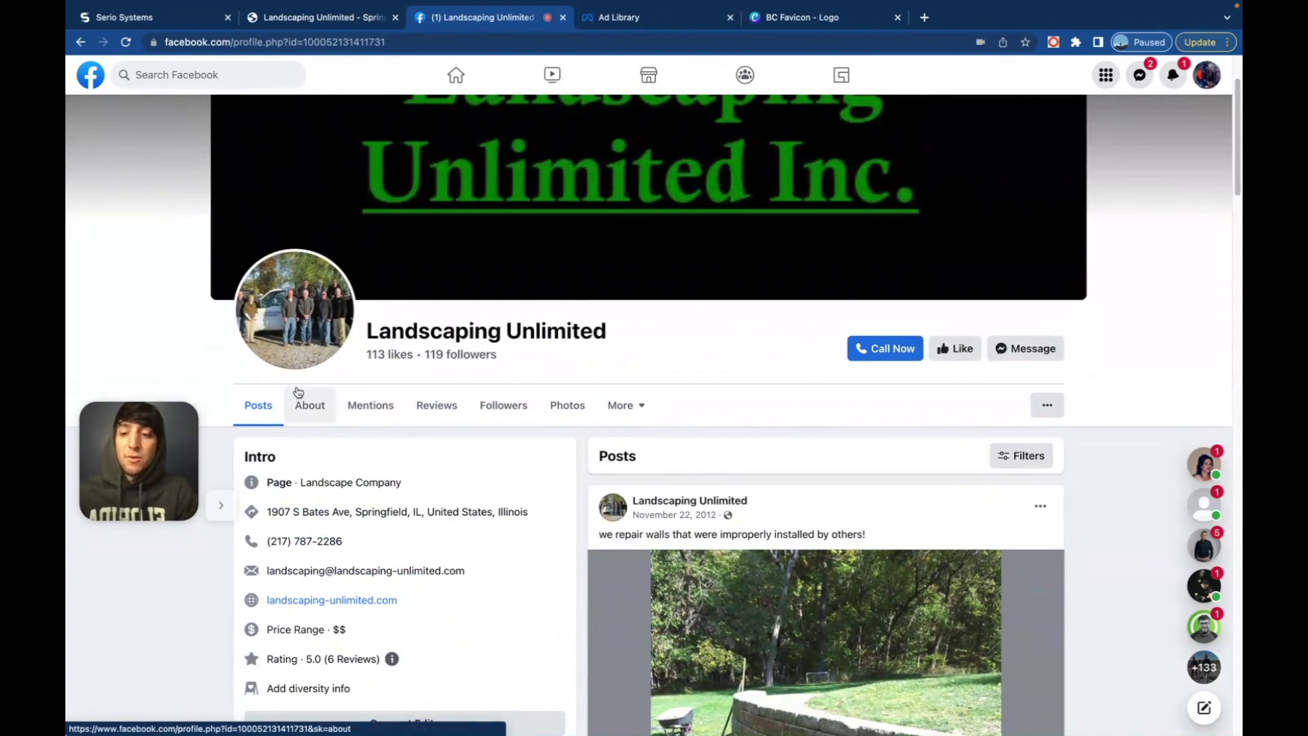
{"action": "left_click", "coordinate": [300, 407]}
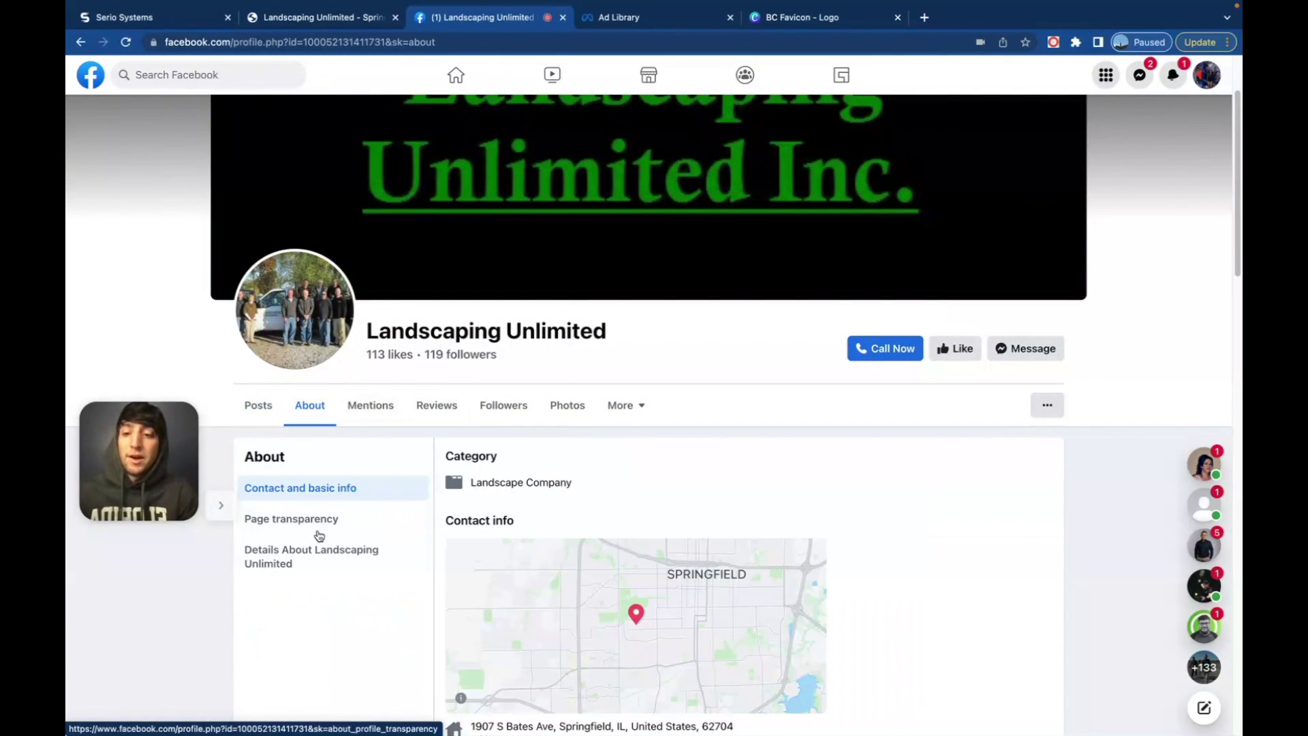
{"action": "left_click", "coordinate": [325, 526]}
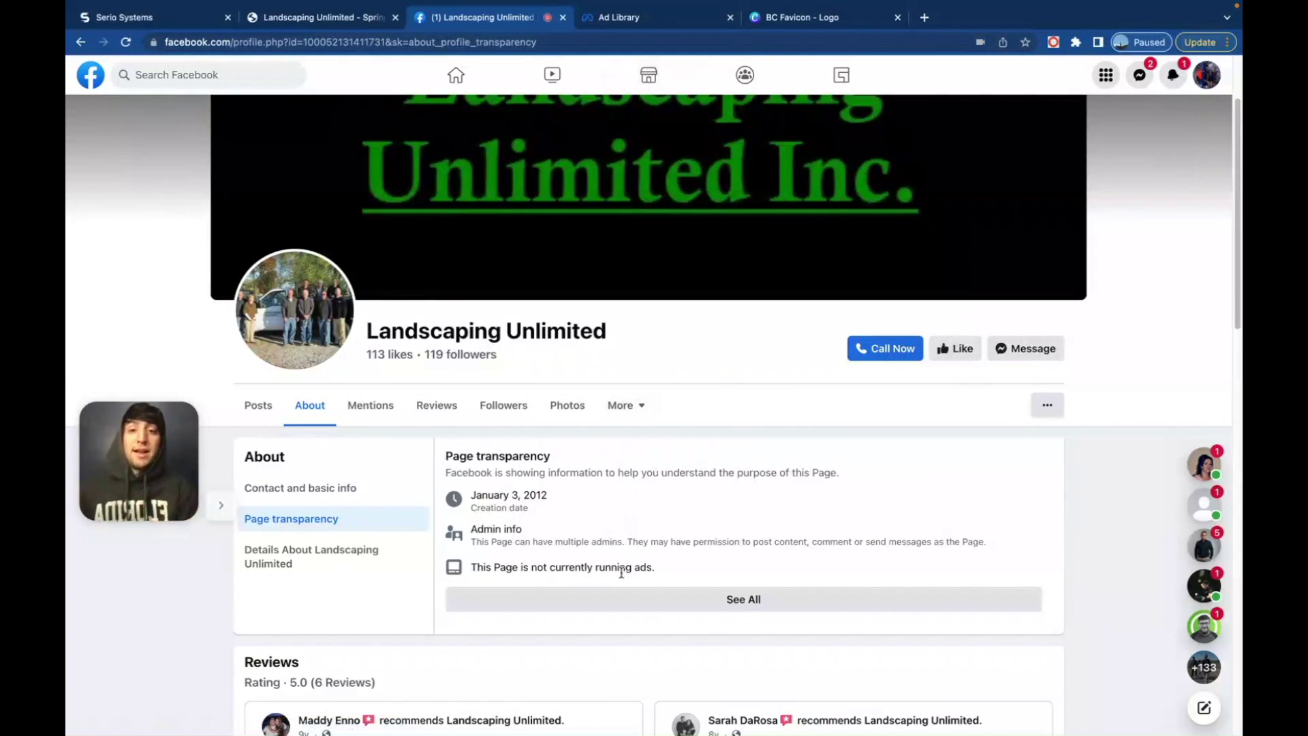
{"action": "left_click", "coordinate": [618, 19]}
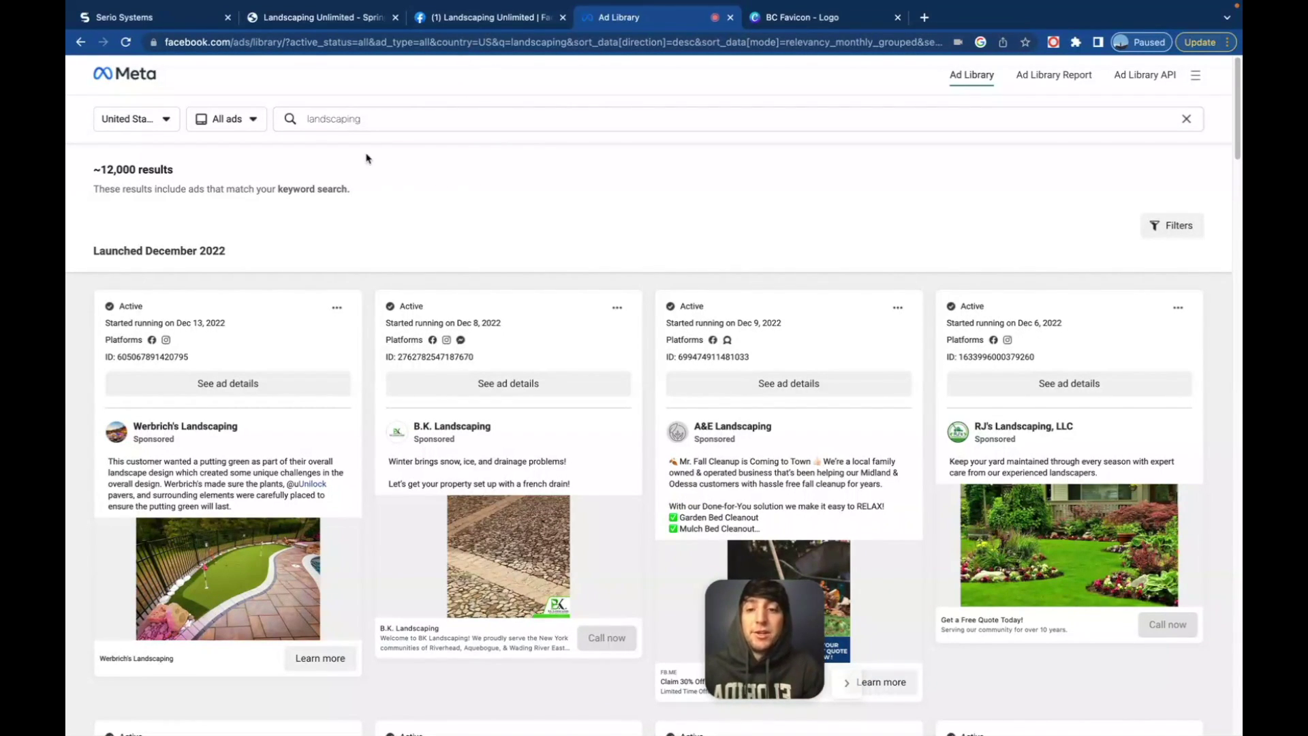
{"action": "scroll", "coordinate": [545, 375], "scroll_direction": "down", "scroll_amount": 6}
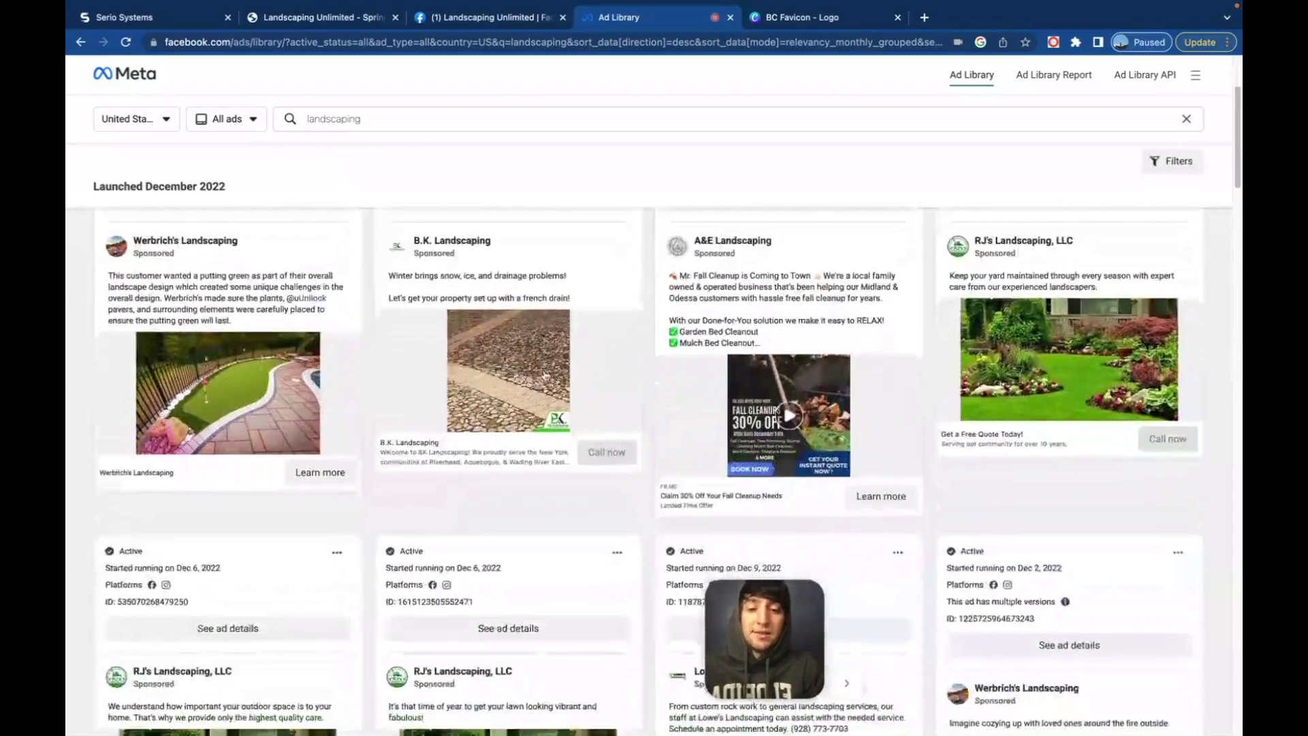
{"action": "scroll", "coordinate": [544, 374], "scroll_direction": "down", "scroll_amount": 1}
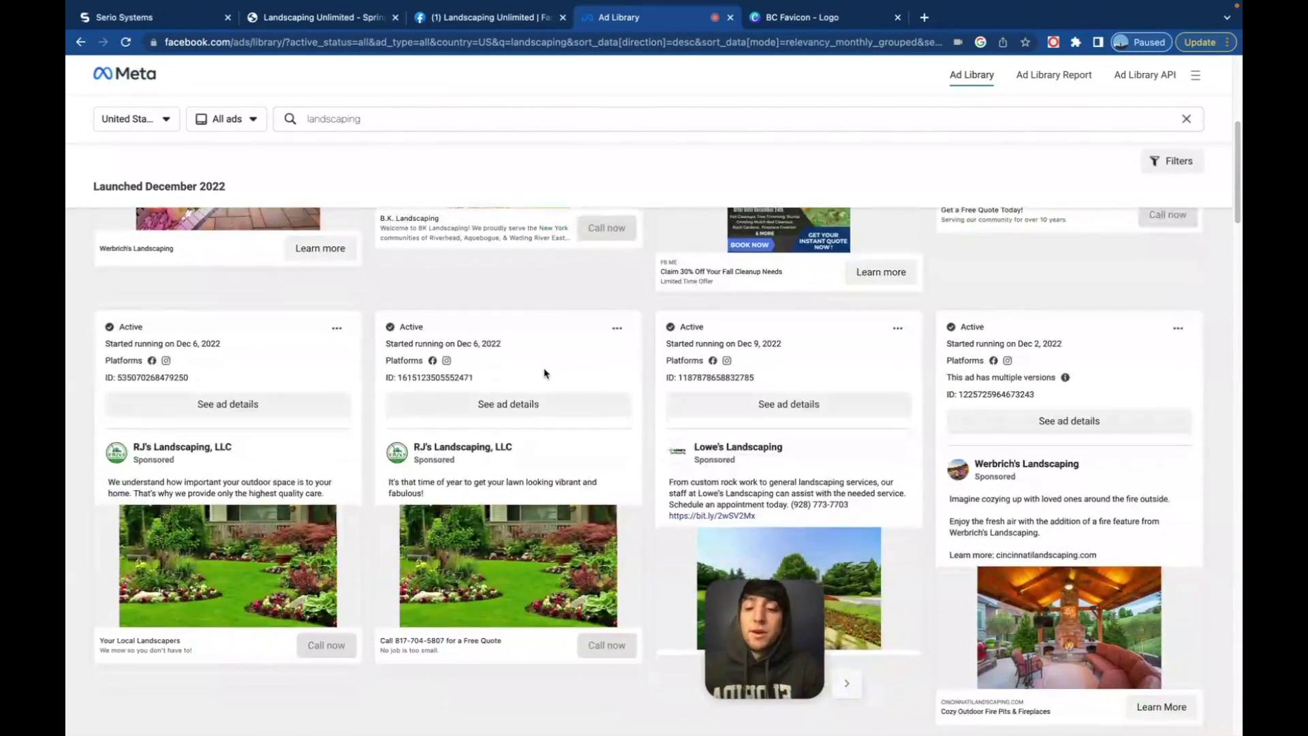
{"action": "mouse_move", "coordinate": [480, 450]}
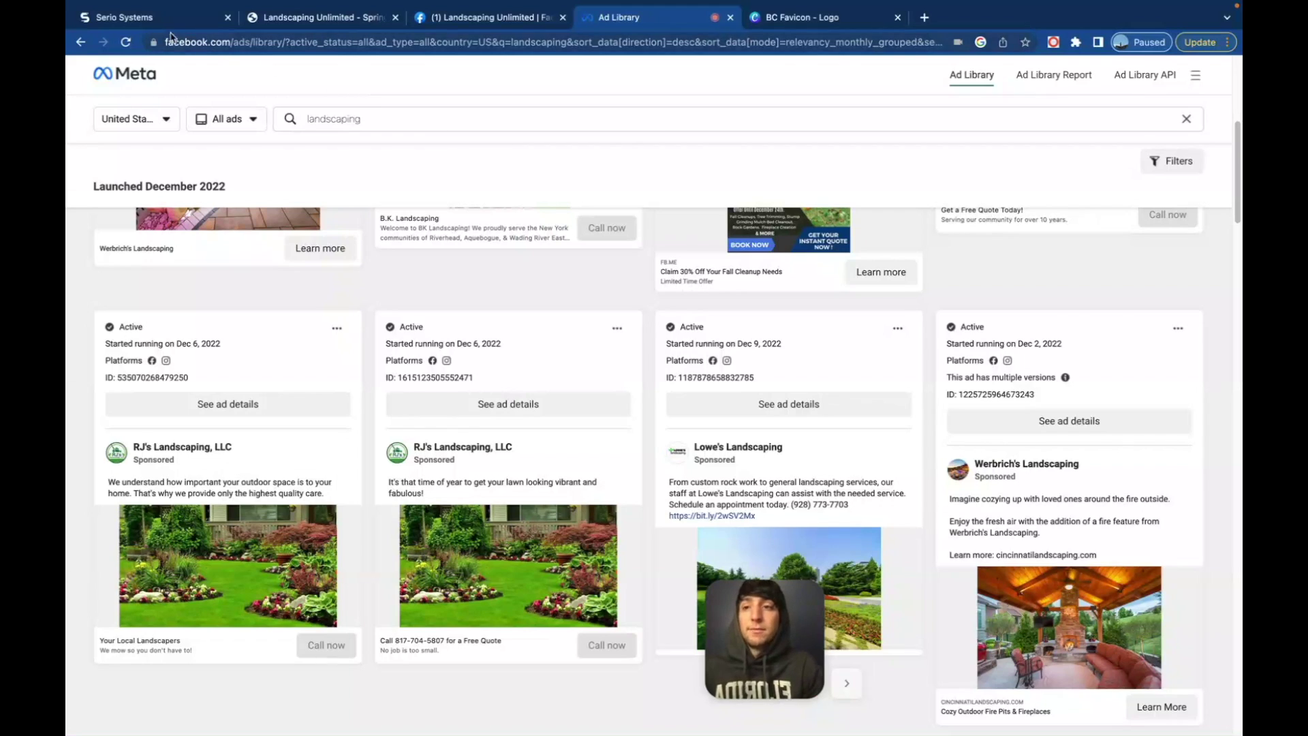
{"action": "left_click", "coordinate": [150, 17]}
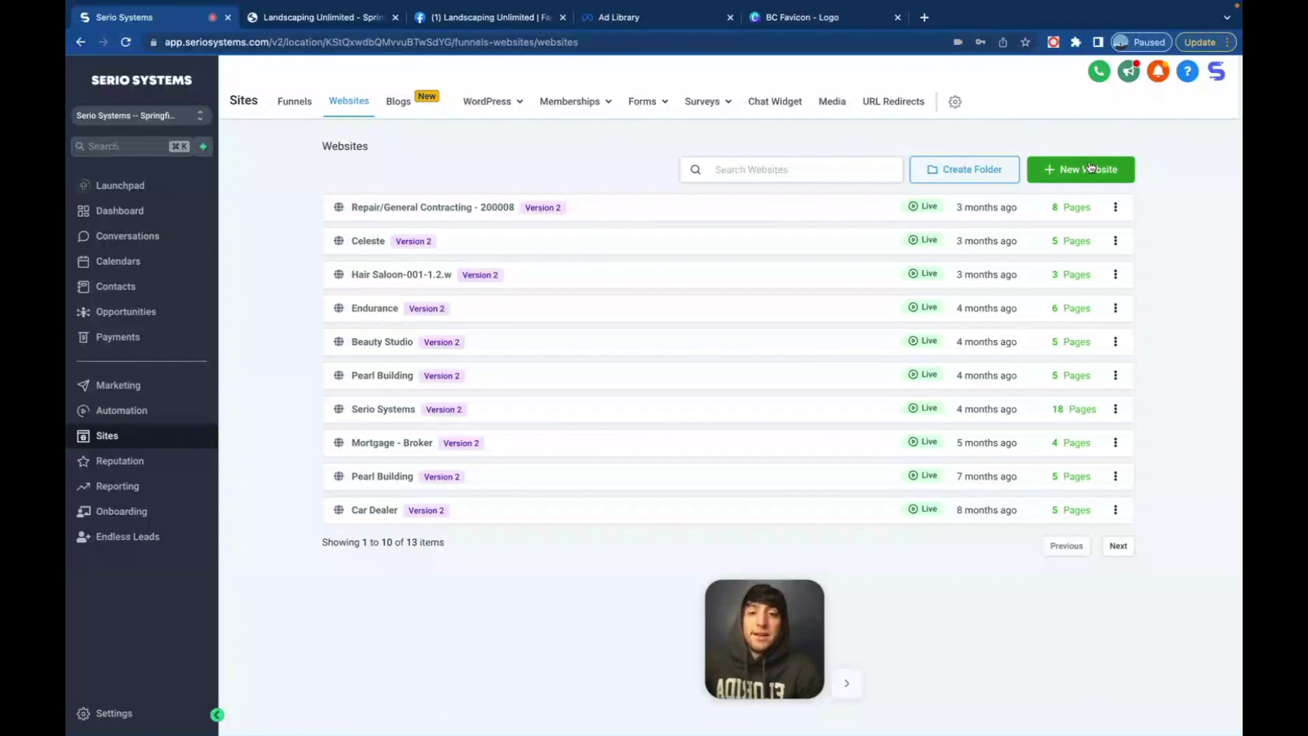
Search the website template library for 'land', then close it
{"action": "left_click", "coordinate": [1052, 171]}
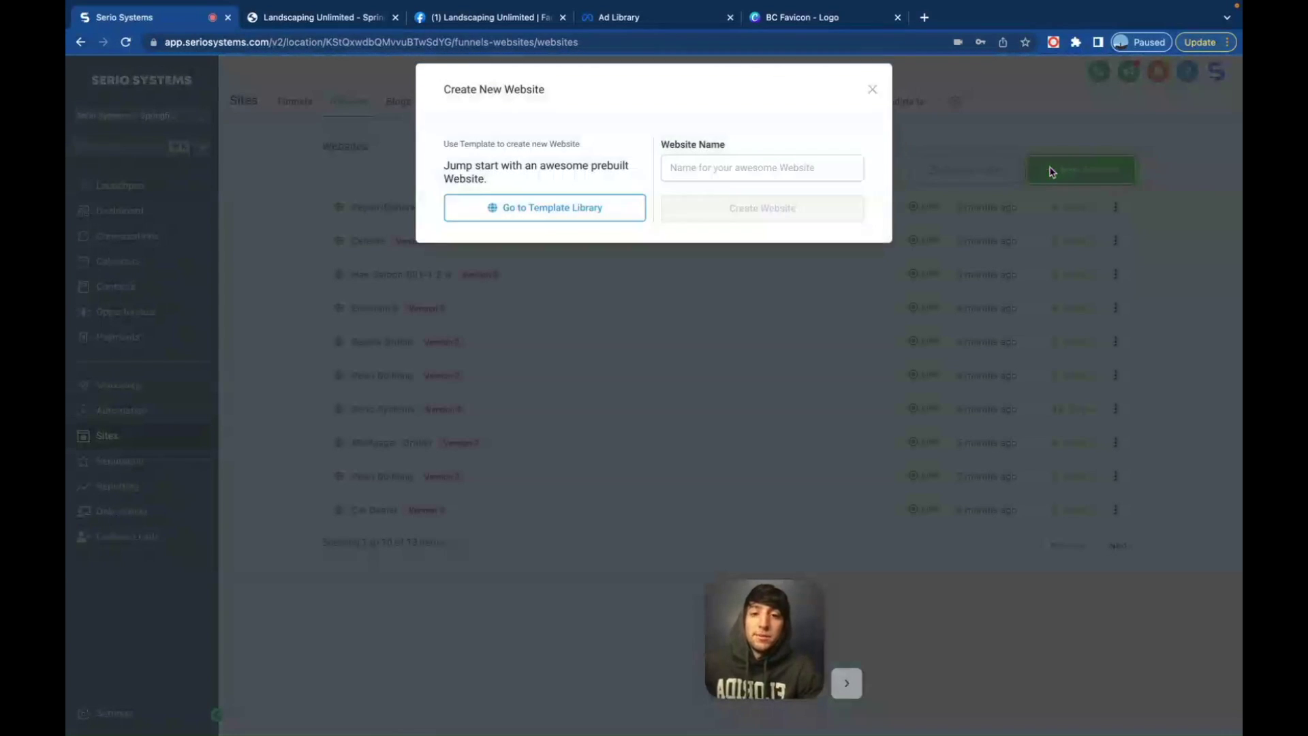
{"action": "left_click", "coordinate": [555, 210]}
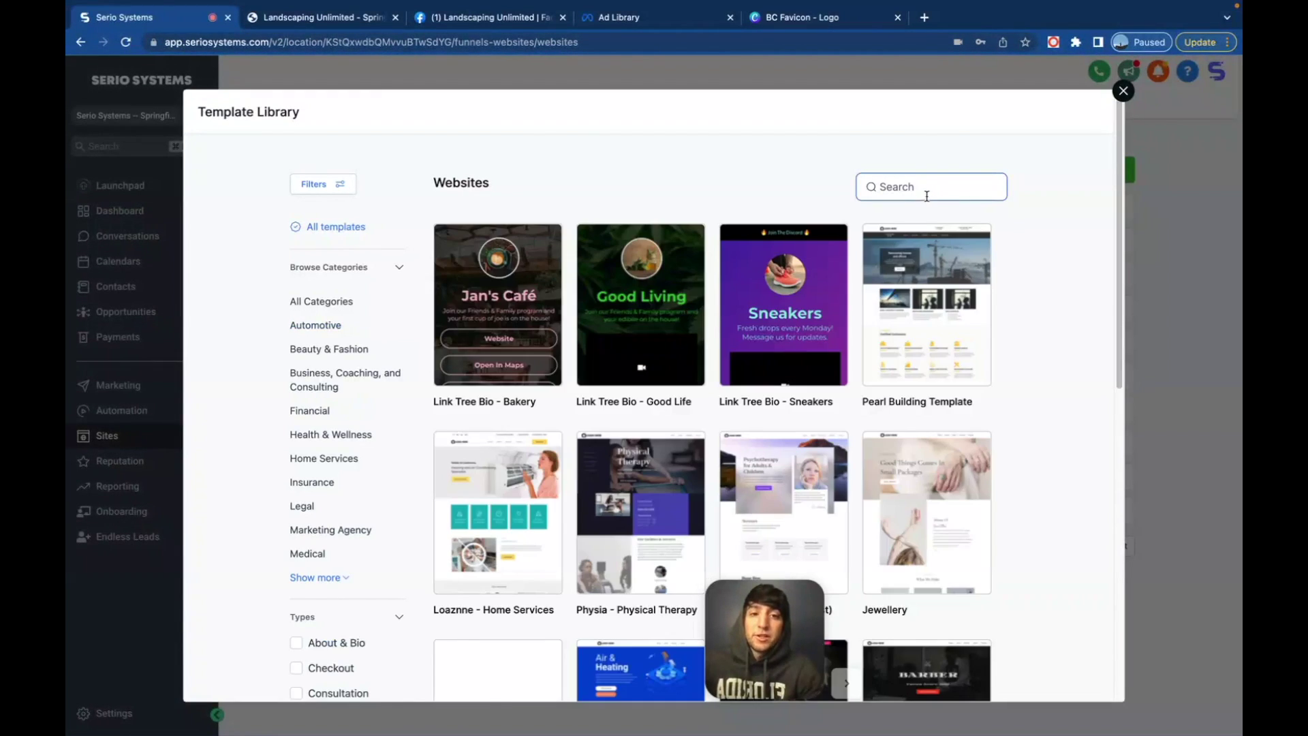
{"action": "left_click", "coordinate": [927, 195]}
{"action": "type", "text": "land"}
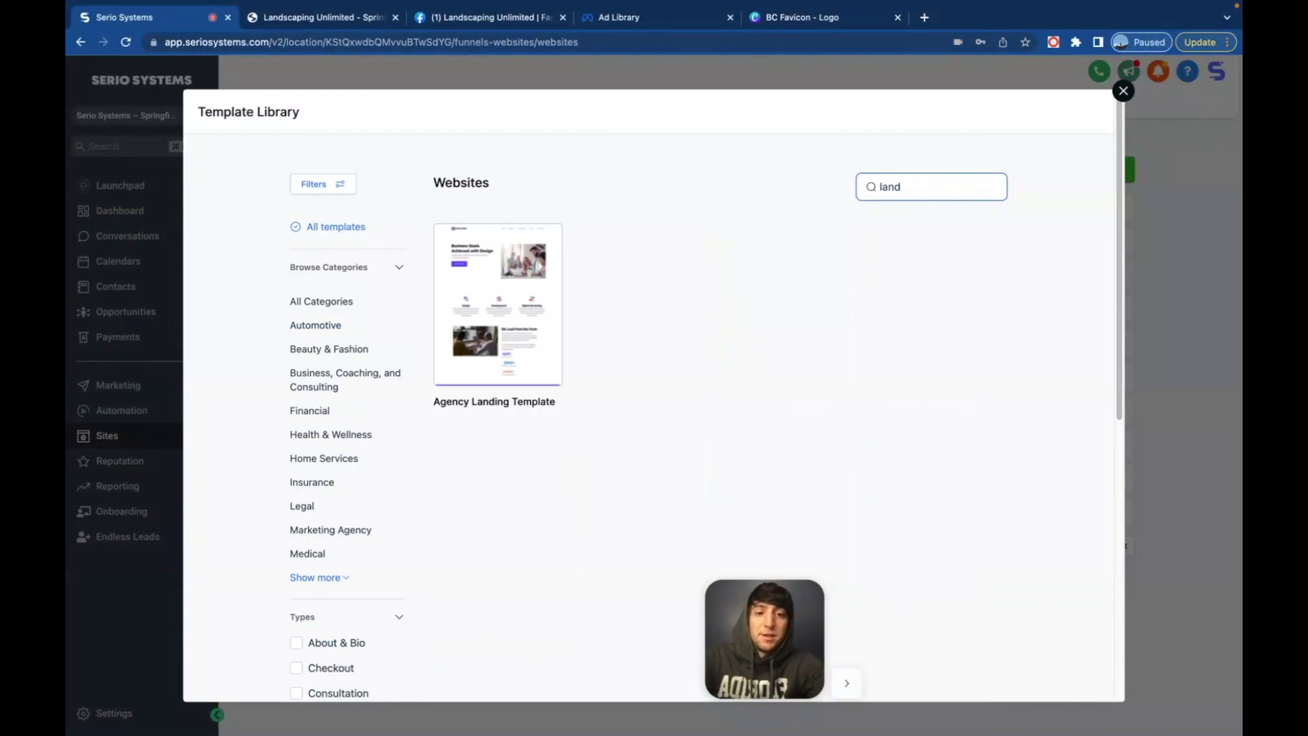
{"action": "mouse_move", "coordinate": [532, 361]}
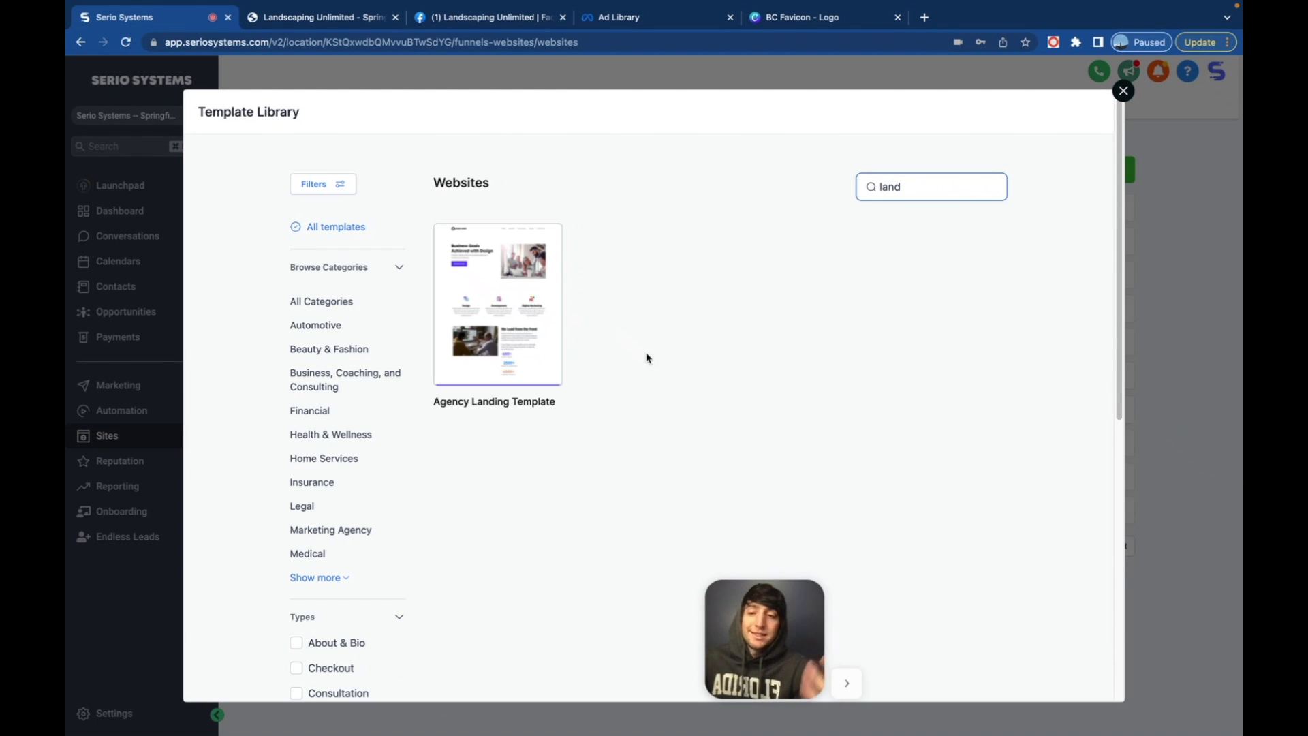
{"action": "left_click", "coordinate": [1123, 92]}
Search the funnel template library for 'land' and preview Landscape Book a Quote
{"action": "left_click", "coordinate": [1064, 168]}
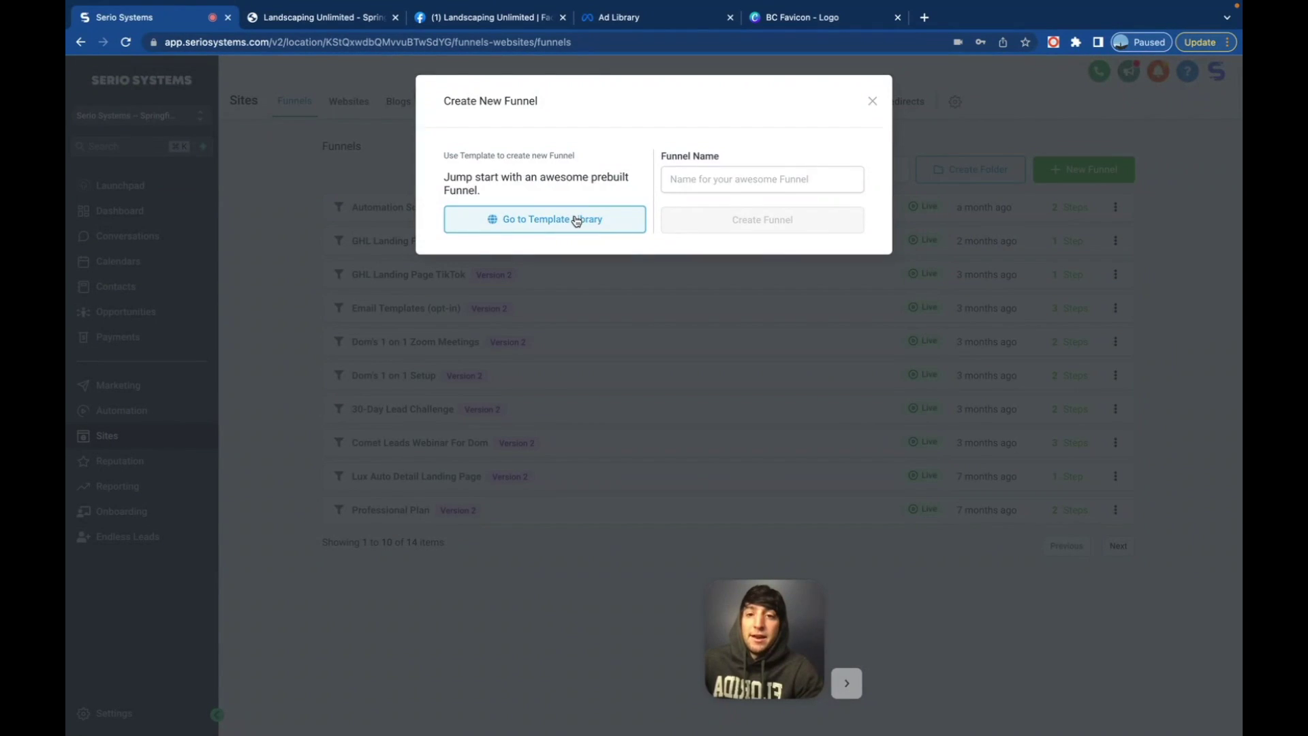
{"action": "left_click", "coordinate": [576, 220]}
{"action": "left_click", "coordinate": [881, 187]}
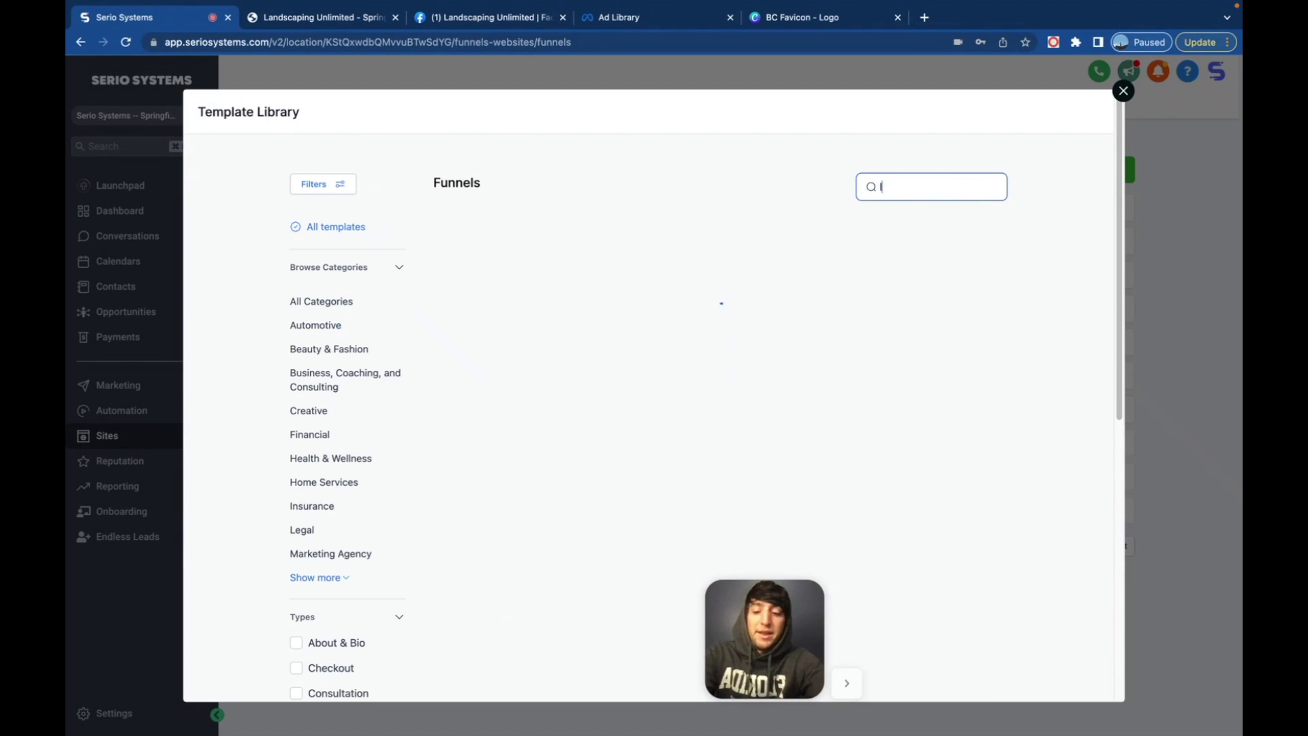
{"action": "type", "text": "land"}
{"action": "mouse_move", "coordinate": [796, 293]}
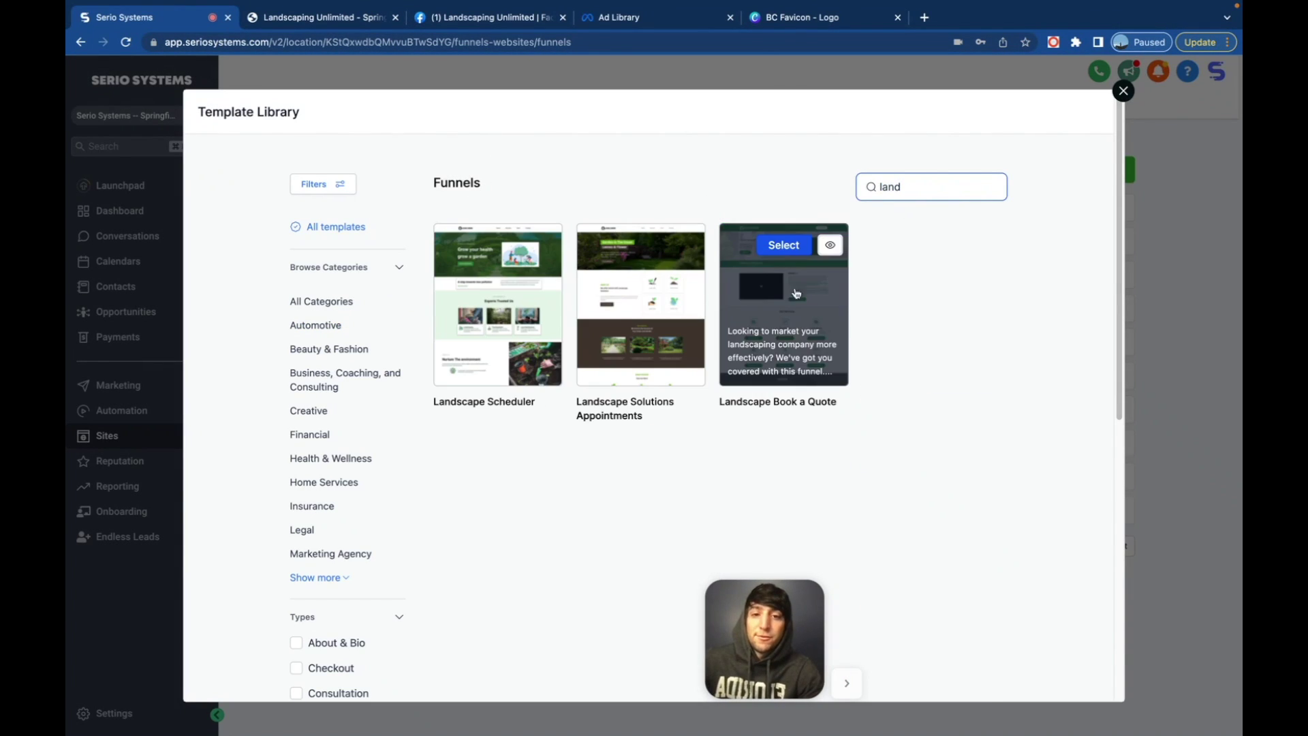
{"action": "mouse_move", "coordinate": [507, 415]}
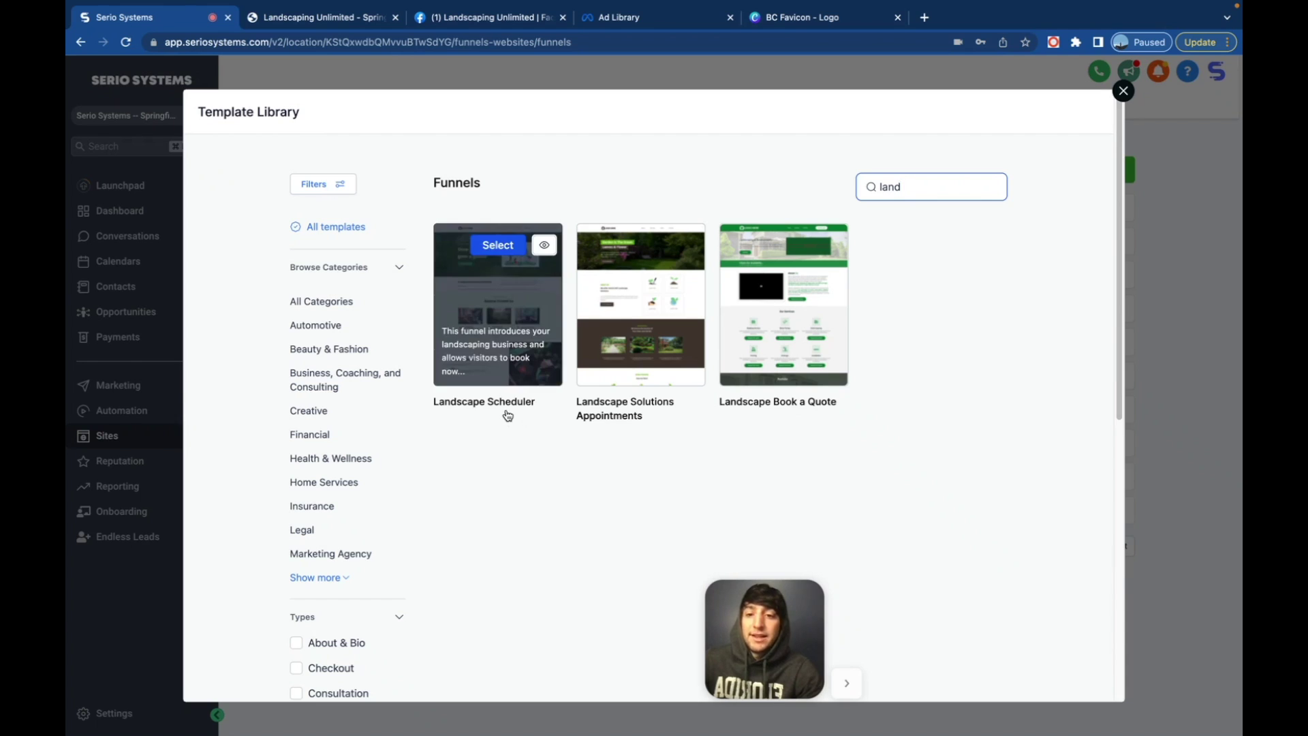
{"action": "mouse_move", "coordinate": [622, 415]}
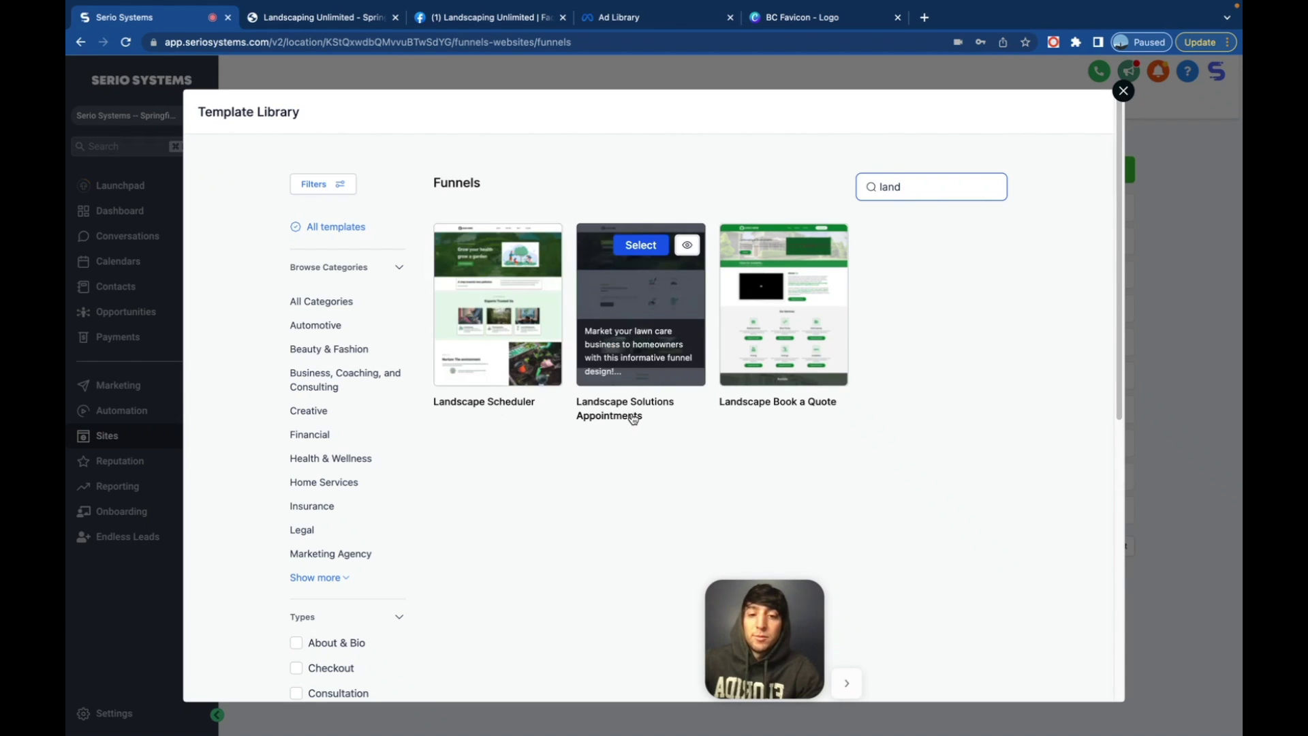
{"action": "mouse_move", "coordinate": [788, 387]}
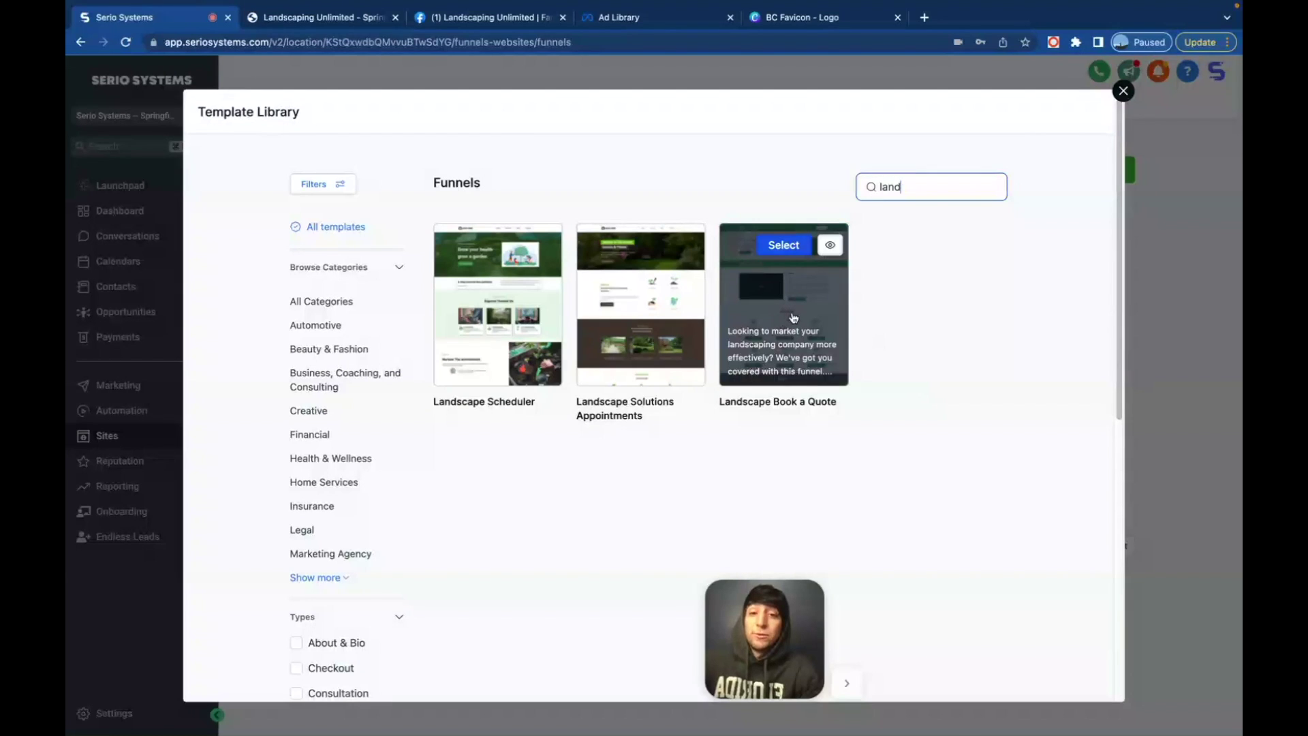
{"action": "left_click", "coordinate": [784, 249]}
{"action": "scroll", "coordinate": [628, 392], "scroll_direction": "down", "scroll_amount": 3}
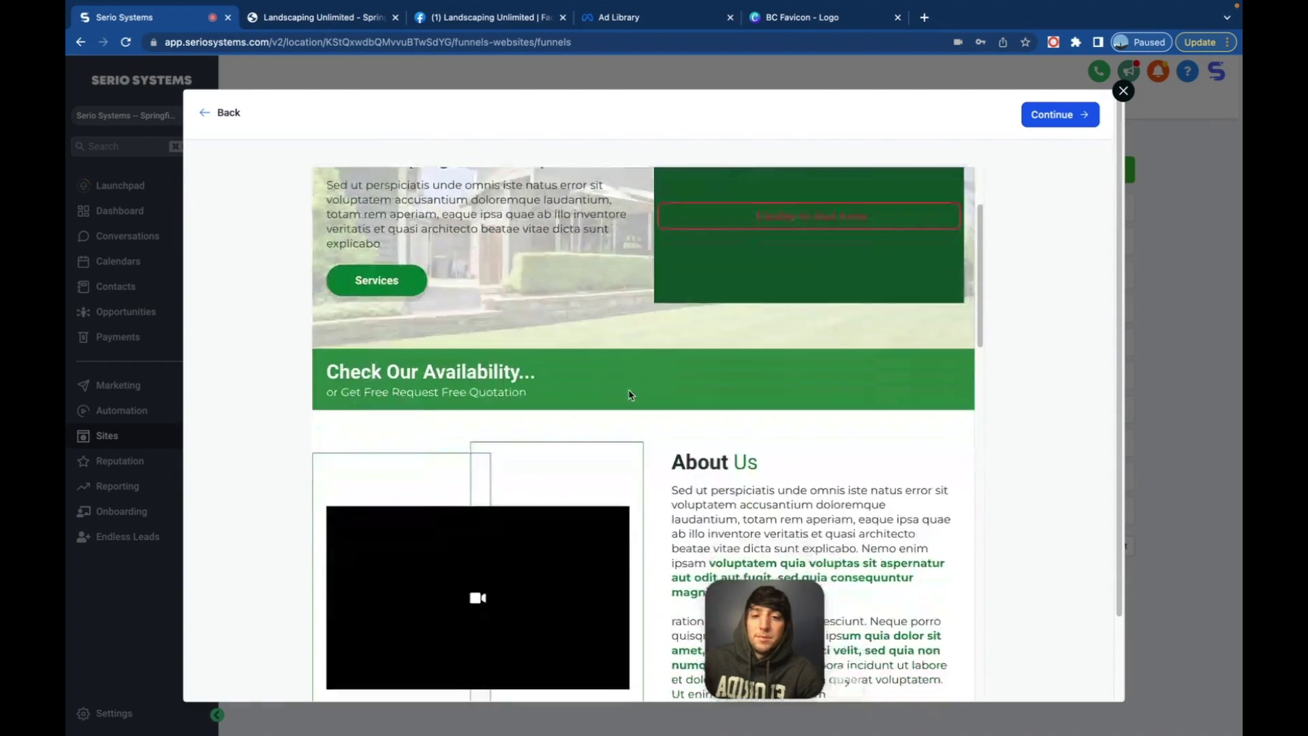
{"action": "scroll", "coordinate": [628, 394], "scroll_direction": "down", "scroll_amount": 7}
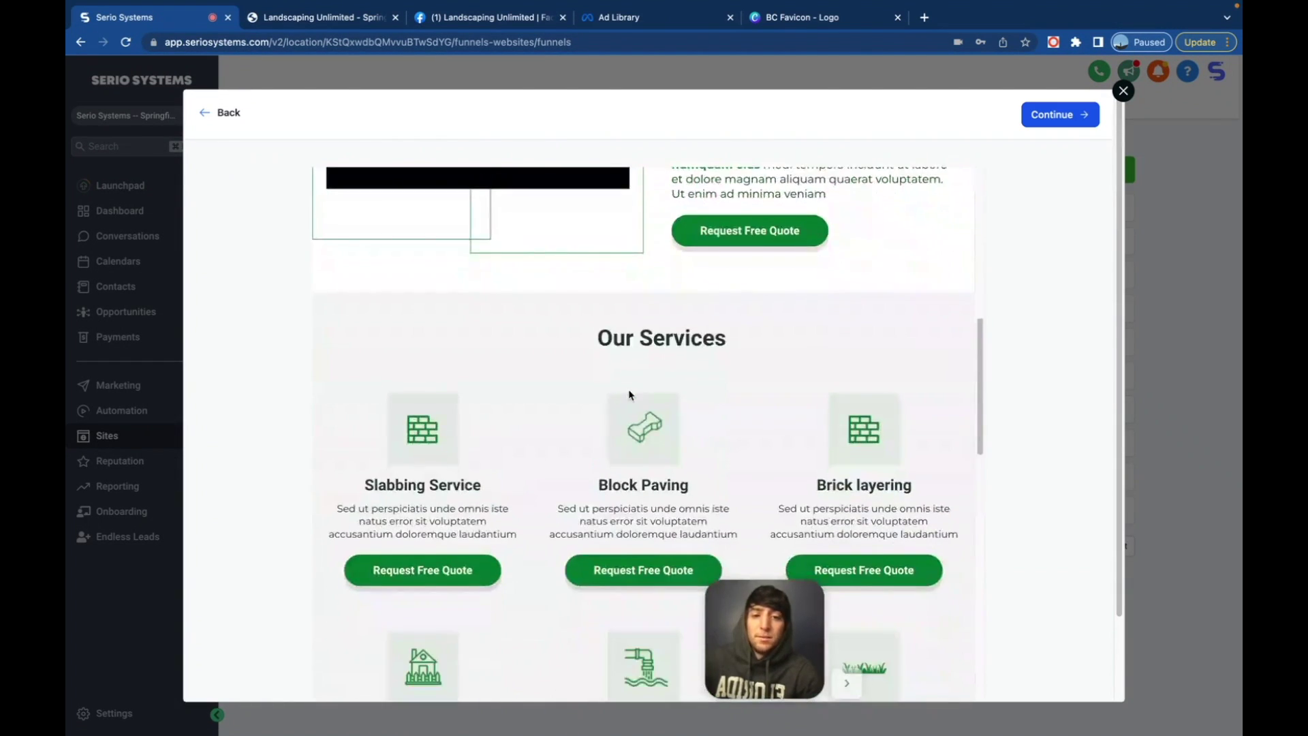
{"action": "scroll", "coordinate": [629, 394], "scroll_direction": "down", "scroll_amount": 8}
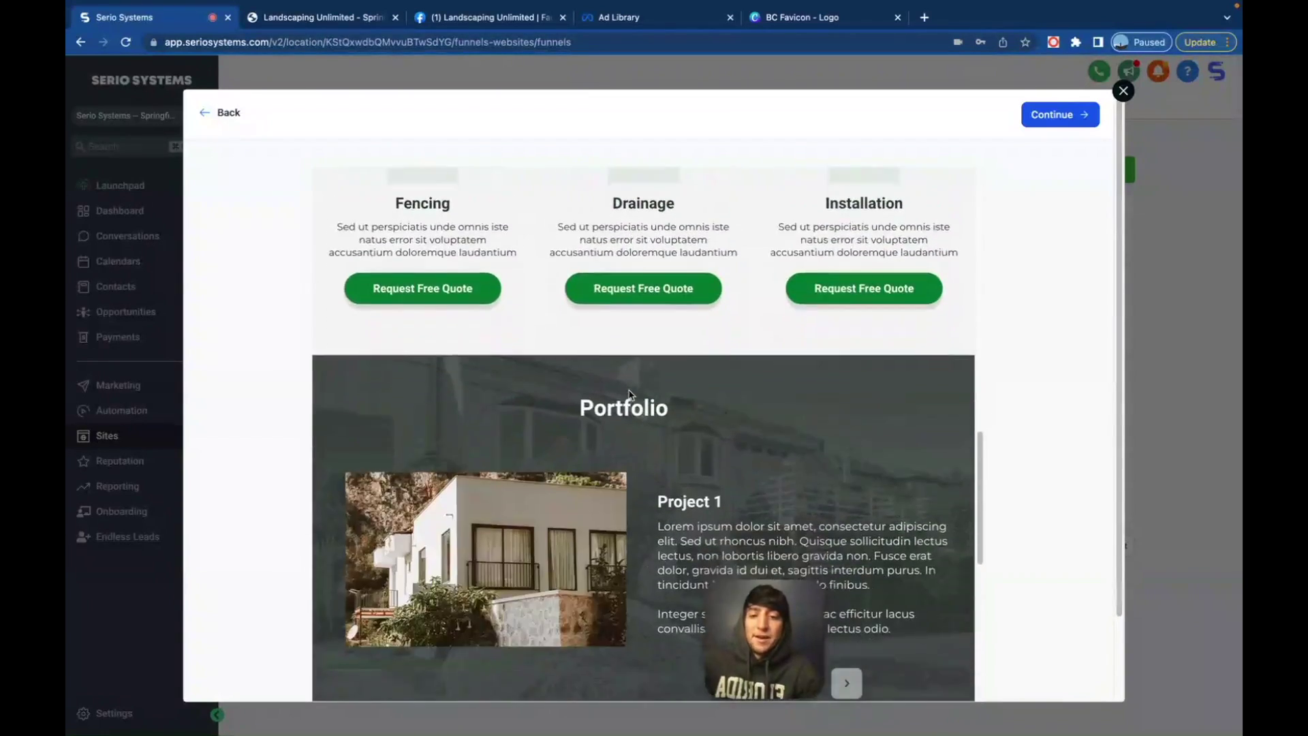
{"action": "scroll", "coordinate": [630, 393], "scroll_direction": "down", "scroll_amount": 8}
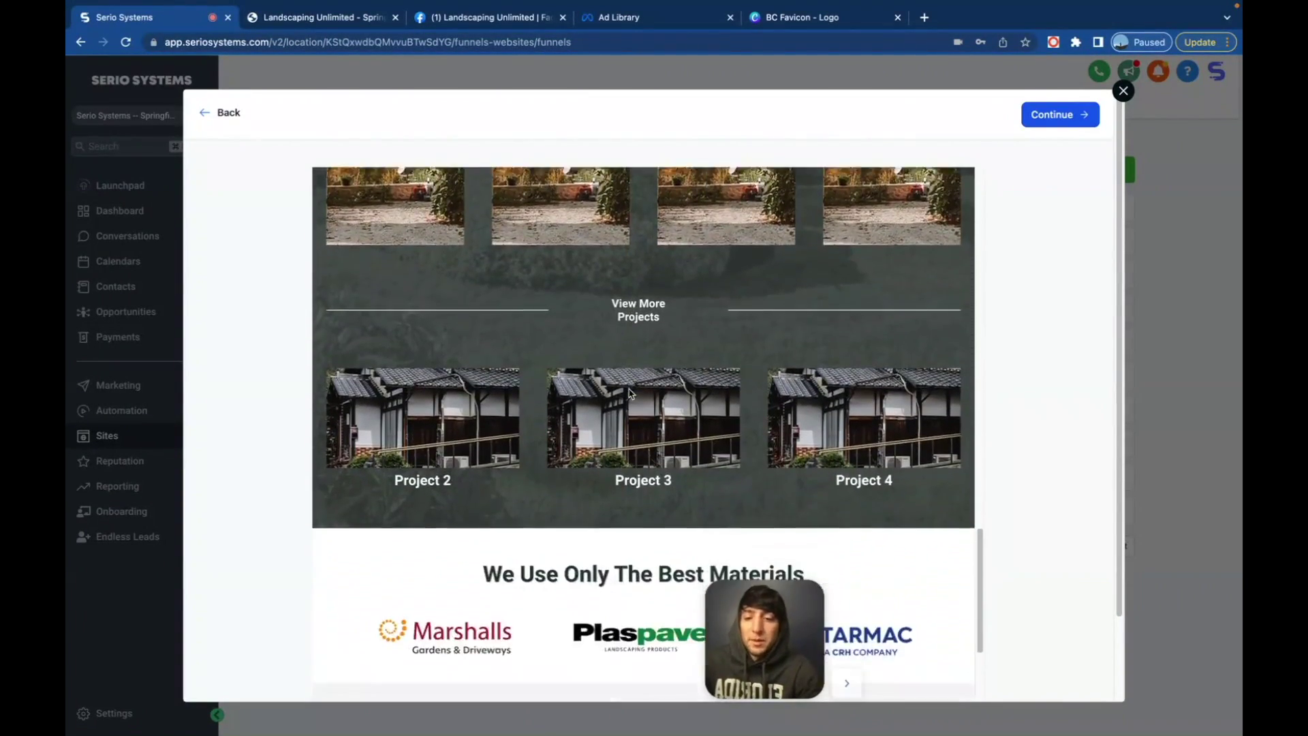
{"action": "scroll", "coordinate": [630, 394], "scroll_direction": "down", "scroll_amount": 8}
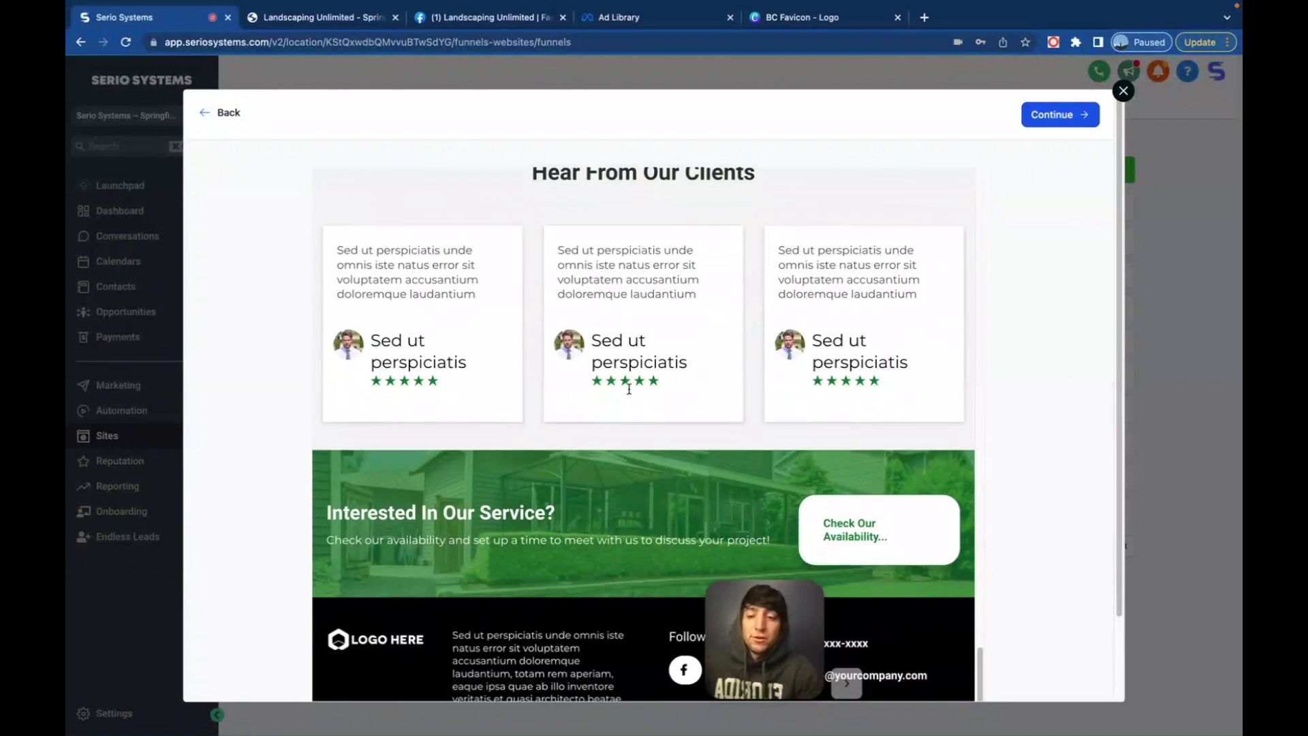
{"action": "scroll", "coordinate": [629, 389], "scroll_direction": "down", "scroll_amount": 2}
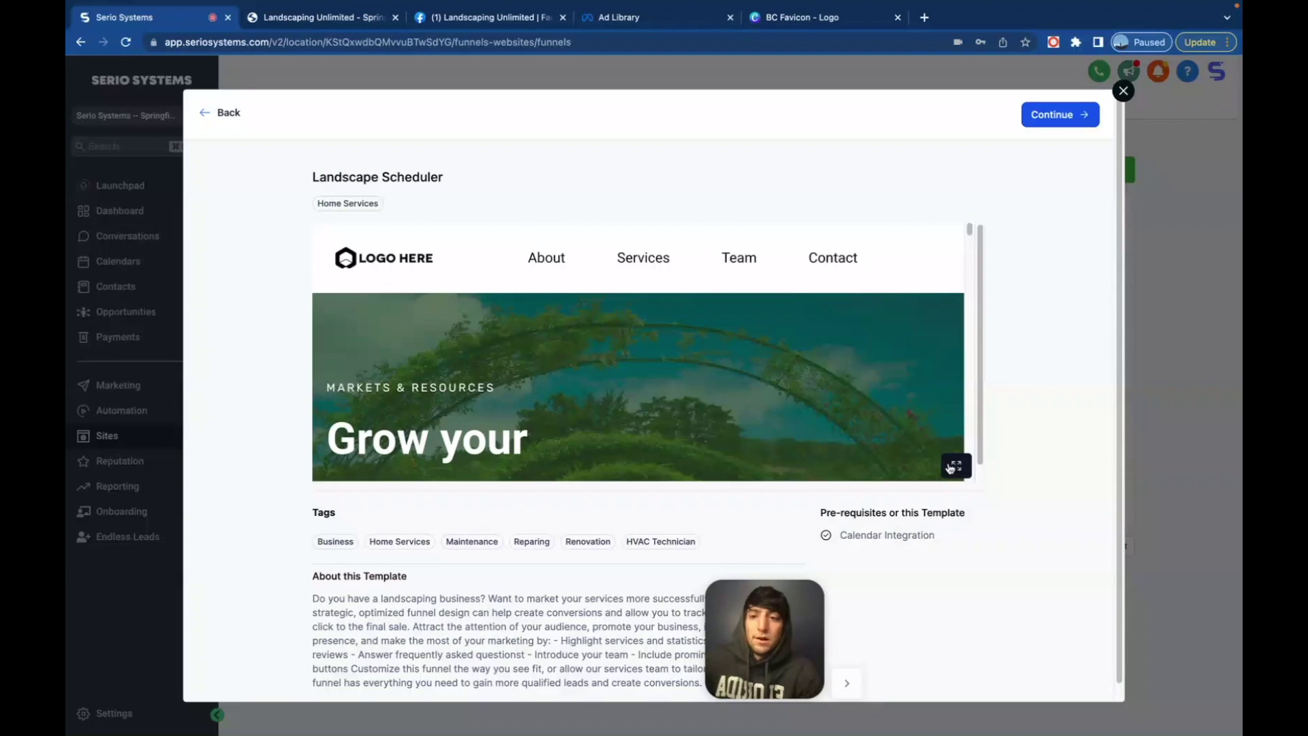
View the Landscape Scheduler preview full size, then scroll its feature cards back up to the hero
{"action": "left_click", "coordinate": [951, 467]}
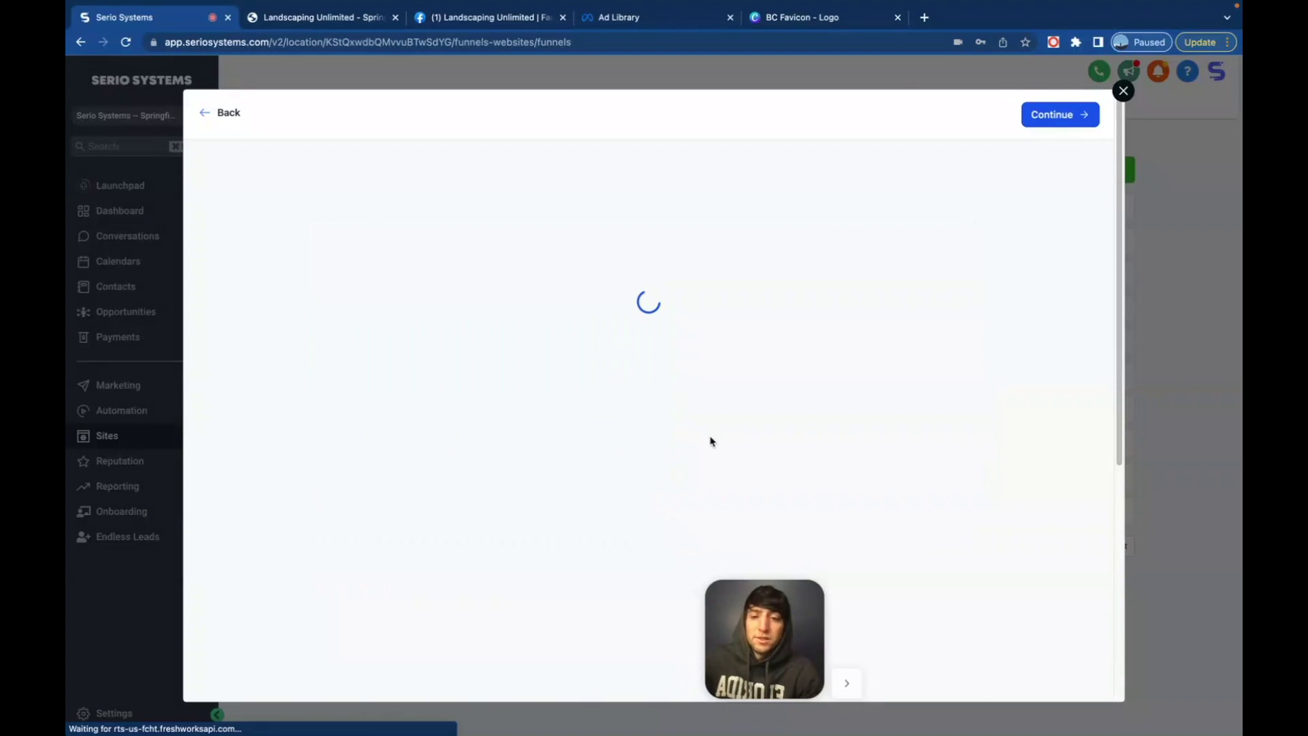
{"action": "key", "text": "Escape"}
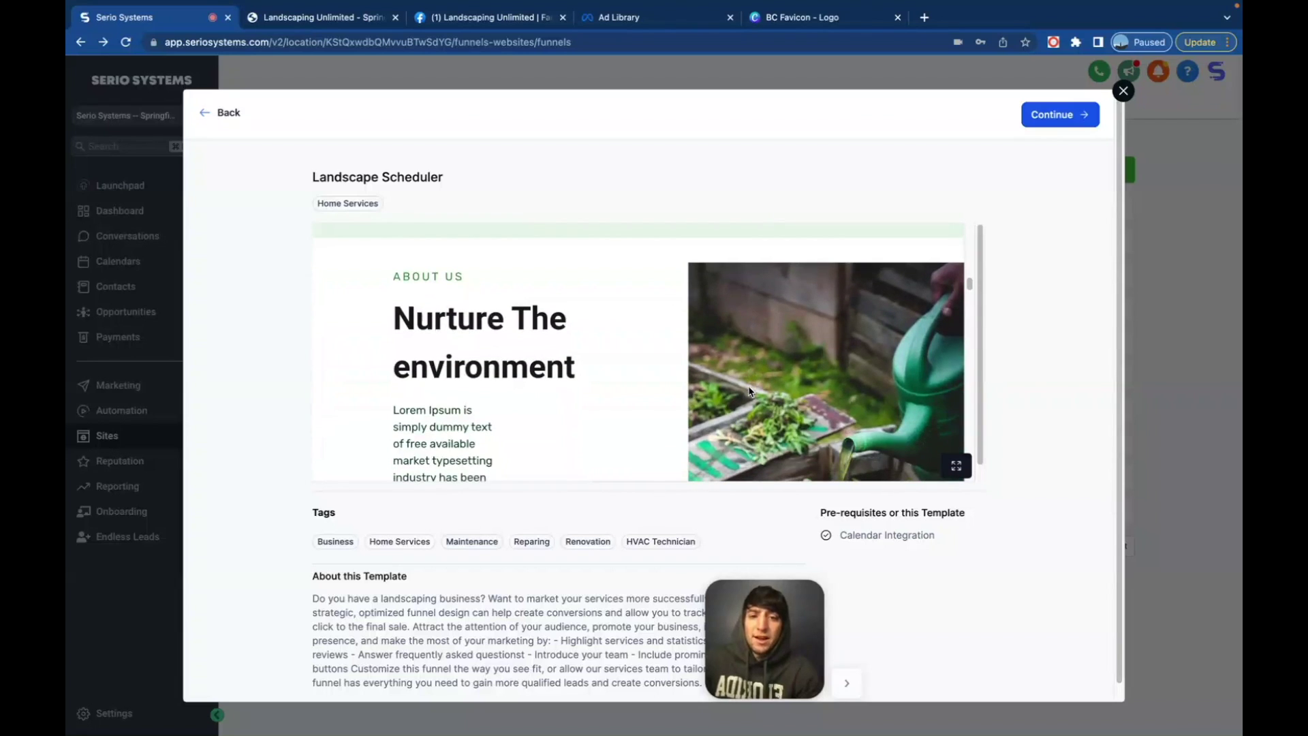
{"action": "scroll", "coordinate": [749, 392], "scroll_direction": "down", "scroll_amount": 5}
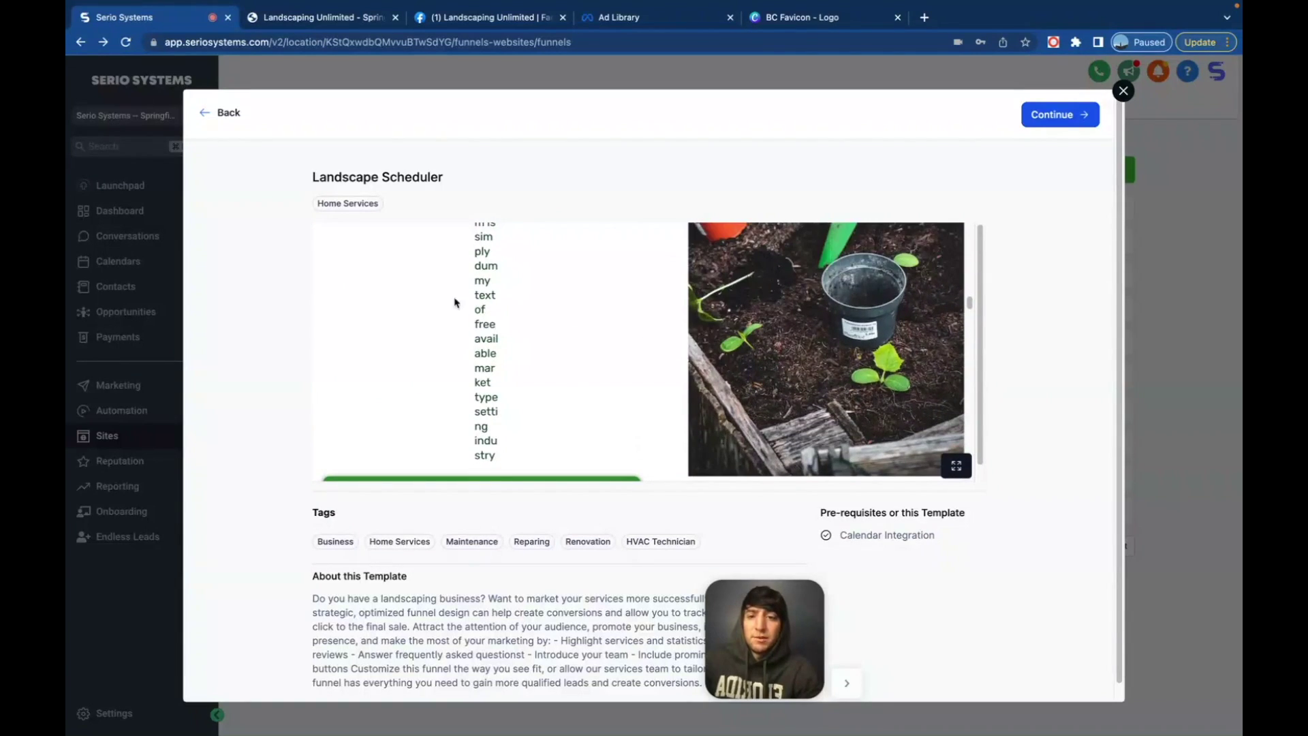
{"action": "scroll", "coordinate": [603, 395], "scroll_direction": "down", "scroll_amount": 2}
{"action": "scroll", "coordinate": [633, 408], "scroll_direction": "down", "scroll_amount": 3}
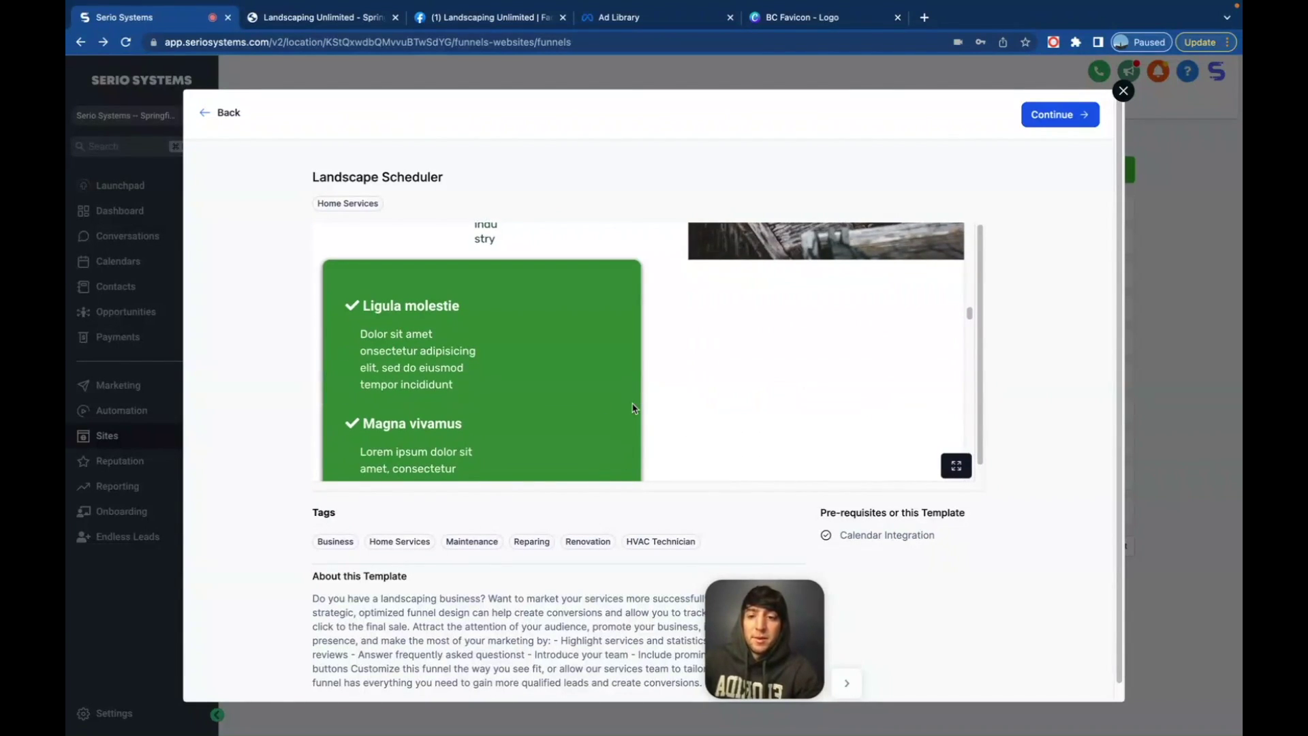
{"action": "scroll", "coordinate": [633, 408], "scroll_direction": "down", "scroll_amount": 8}
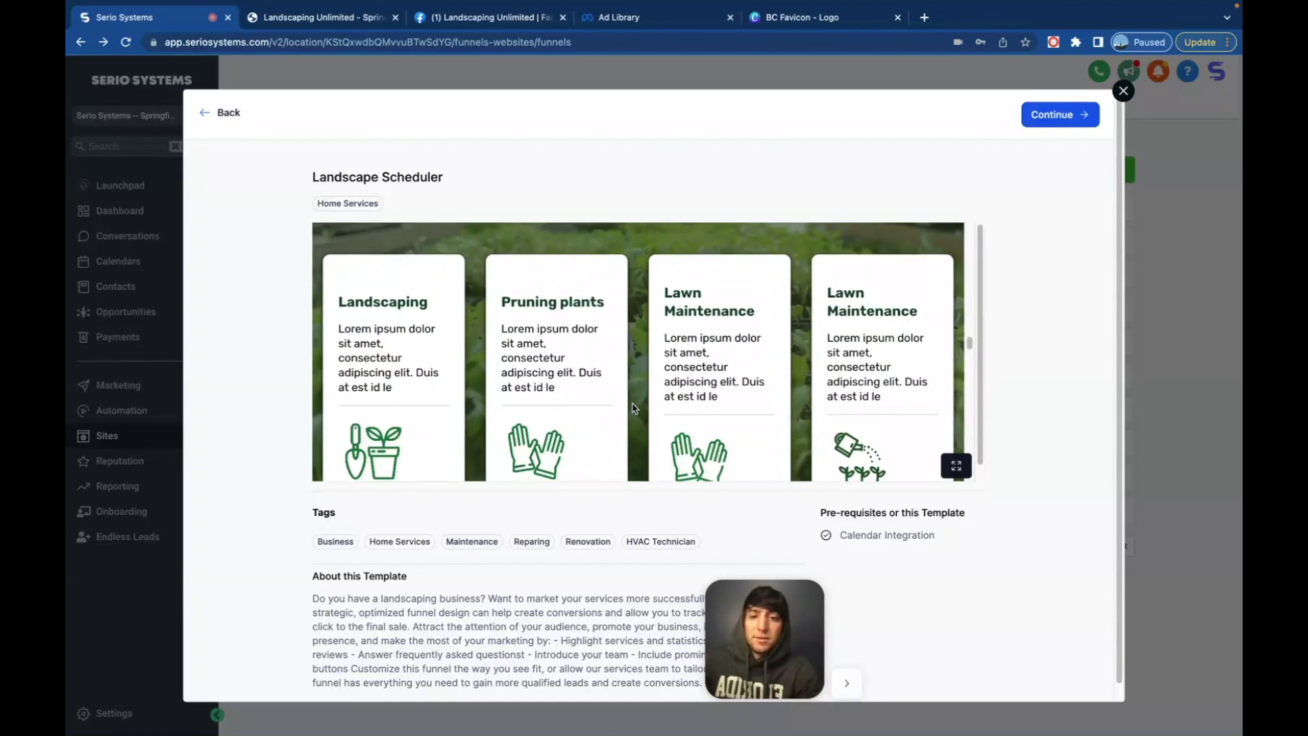
{"action": "scroll", "coordinate": [633, 409], "scroll_direction": "up", "scroll_amount": 15}
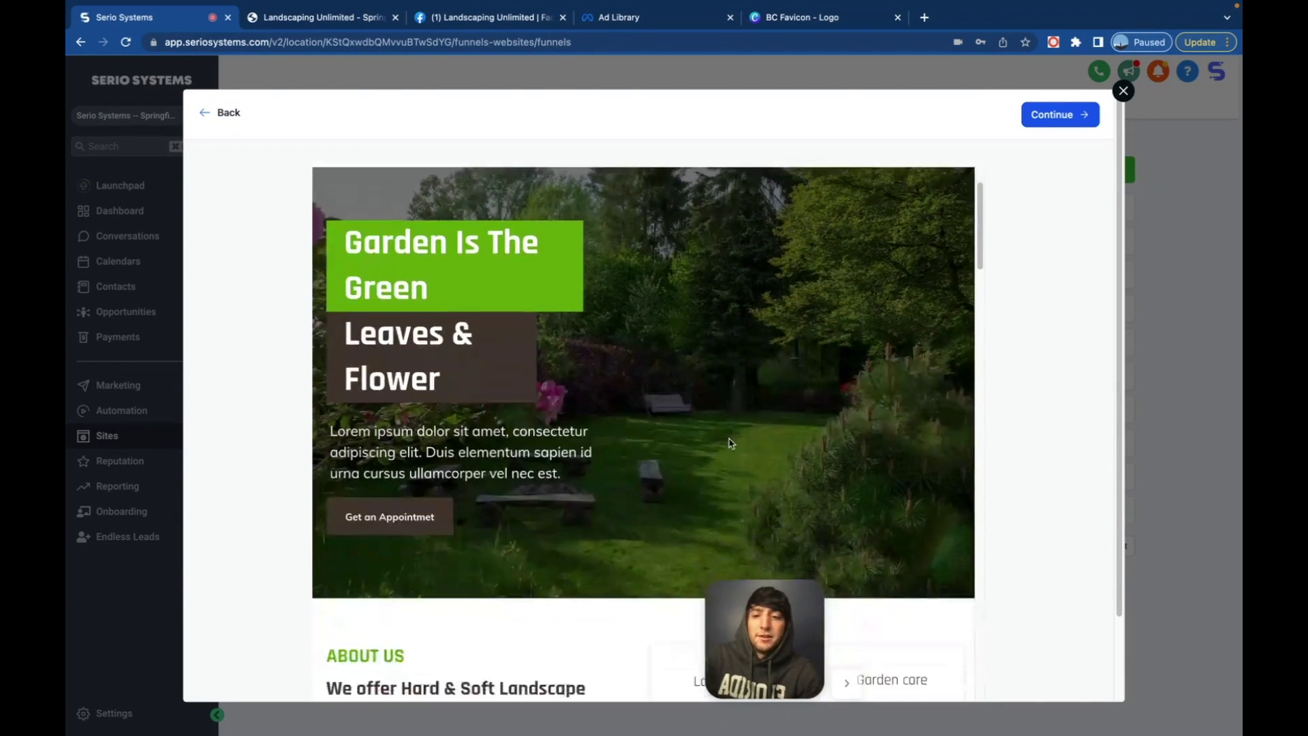
Review the Garden Is The Green template's sections, then continue to get the template
{"action": "scroll", "coordinate": [729, 443], "scroll_direction": "down", "scroll_amount": 5}
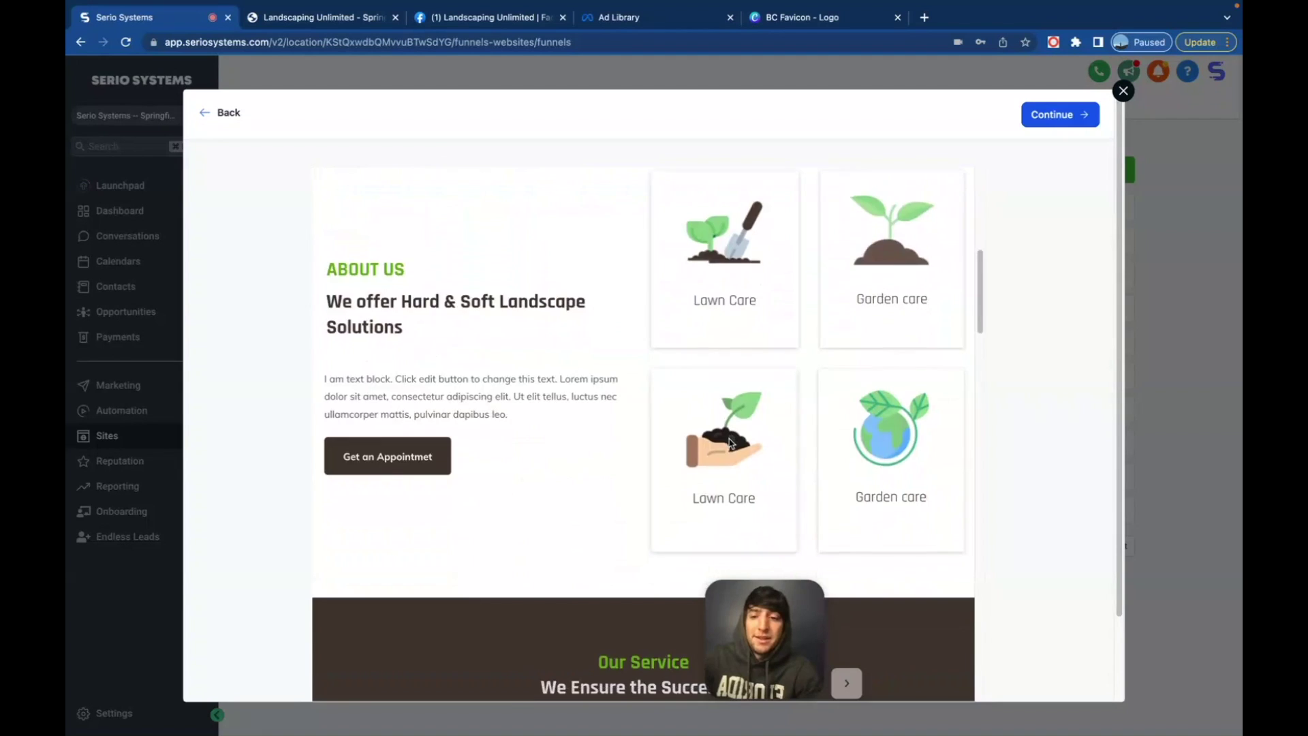
{"action": "scroll", "coordinate": [729, 443], "scroll_direction": "down", "scroll_amount": 2}
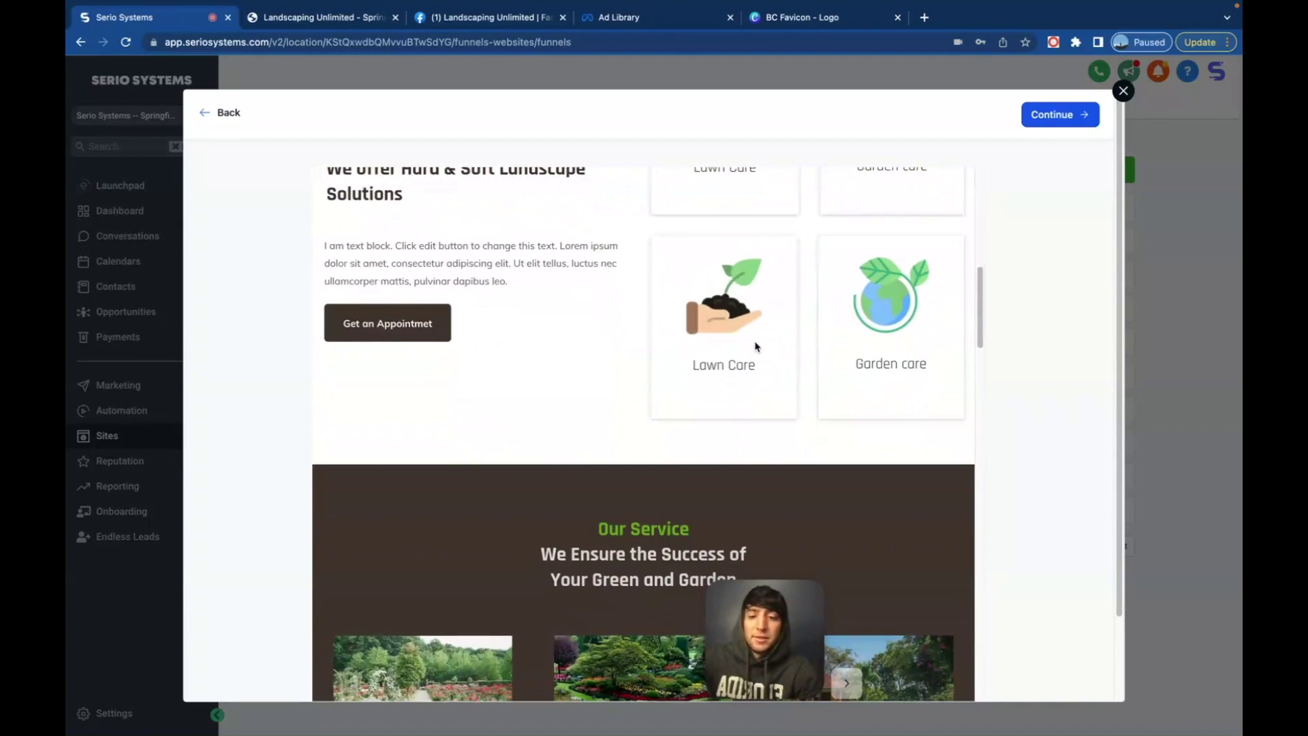
{"action": "scroll", "coordinate": [754, 346], "scroll_direction": "down", "scroll_amount": 5}
{"action": "scroll", "coordinate": [635, 389], "scroll_direction": "down", "scroll_amount": 3}
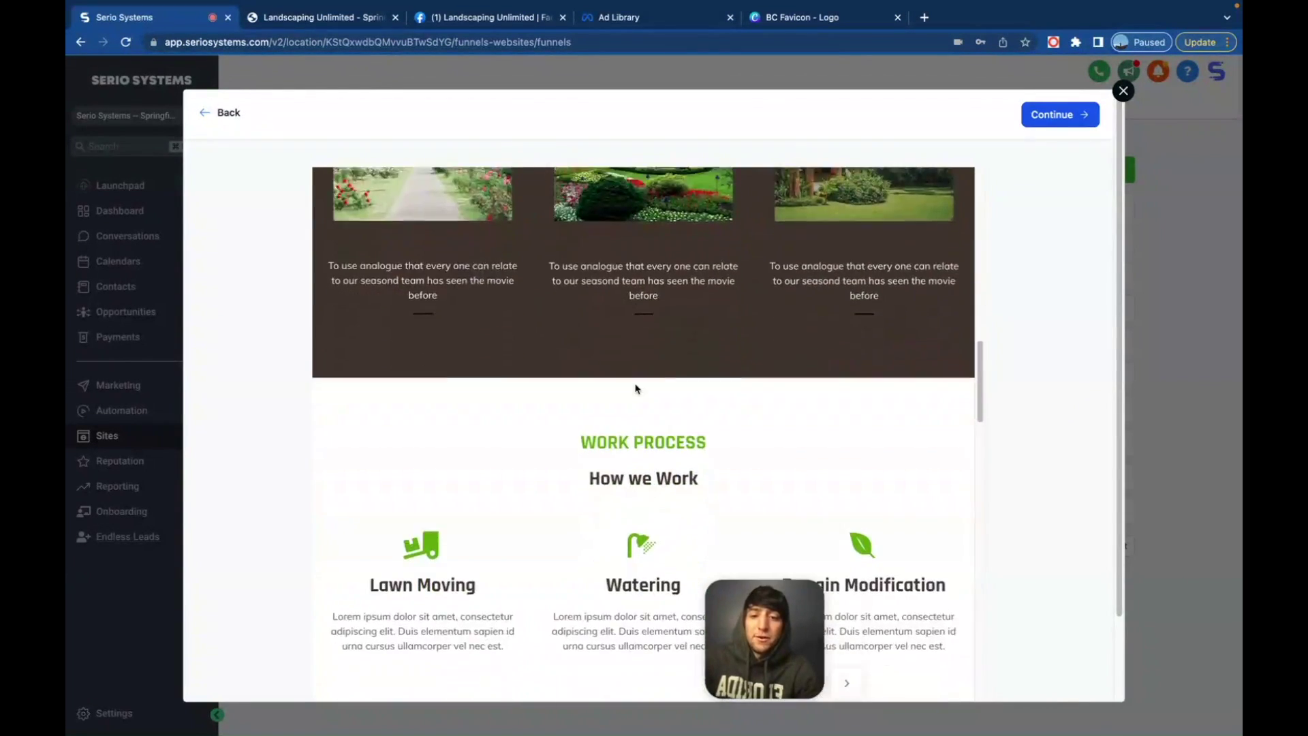
{"action": "scroll", "coordinate": [635, 389], "scroll_direction": "down", "scroll_amount": 4}
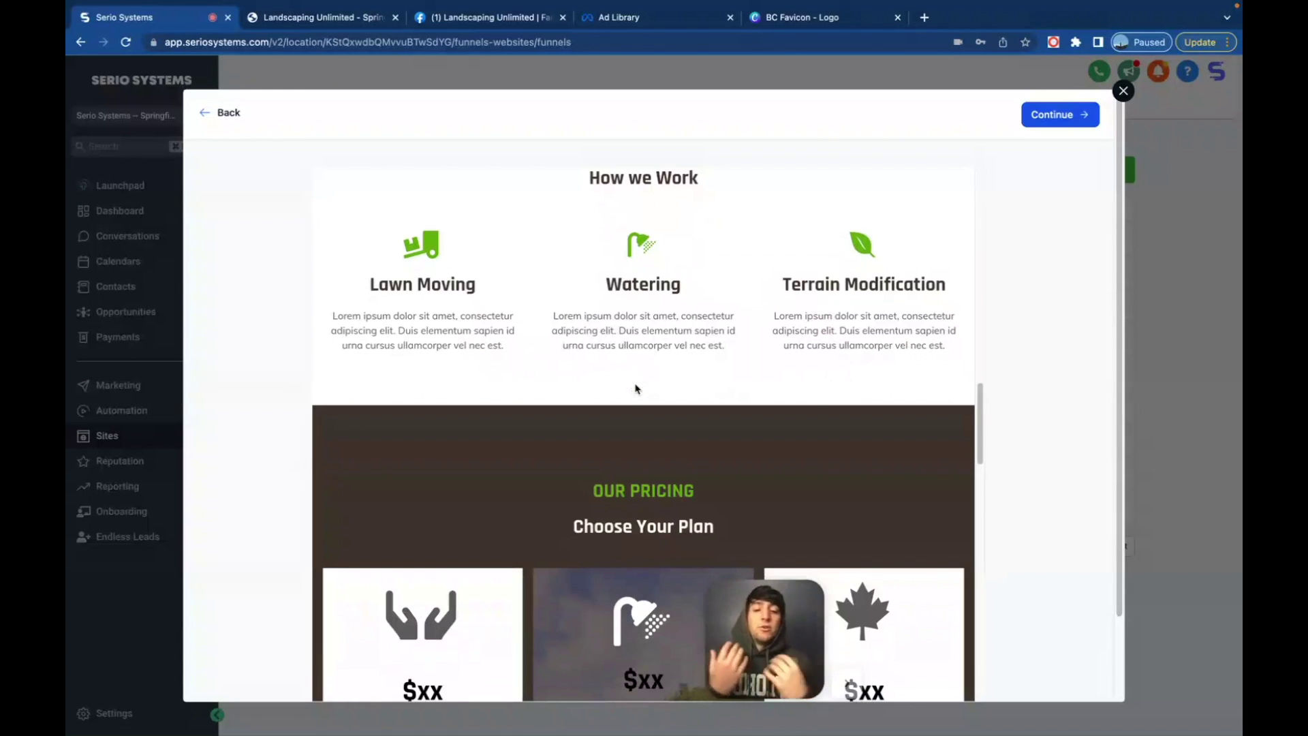
{"action": "scroll", "coordinate": [635, 388], "scroll_direction": "up", "scroll_amount": 15}
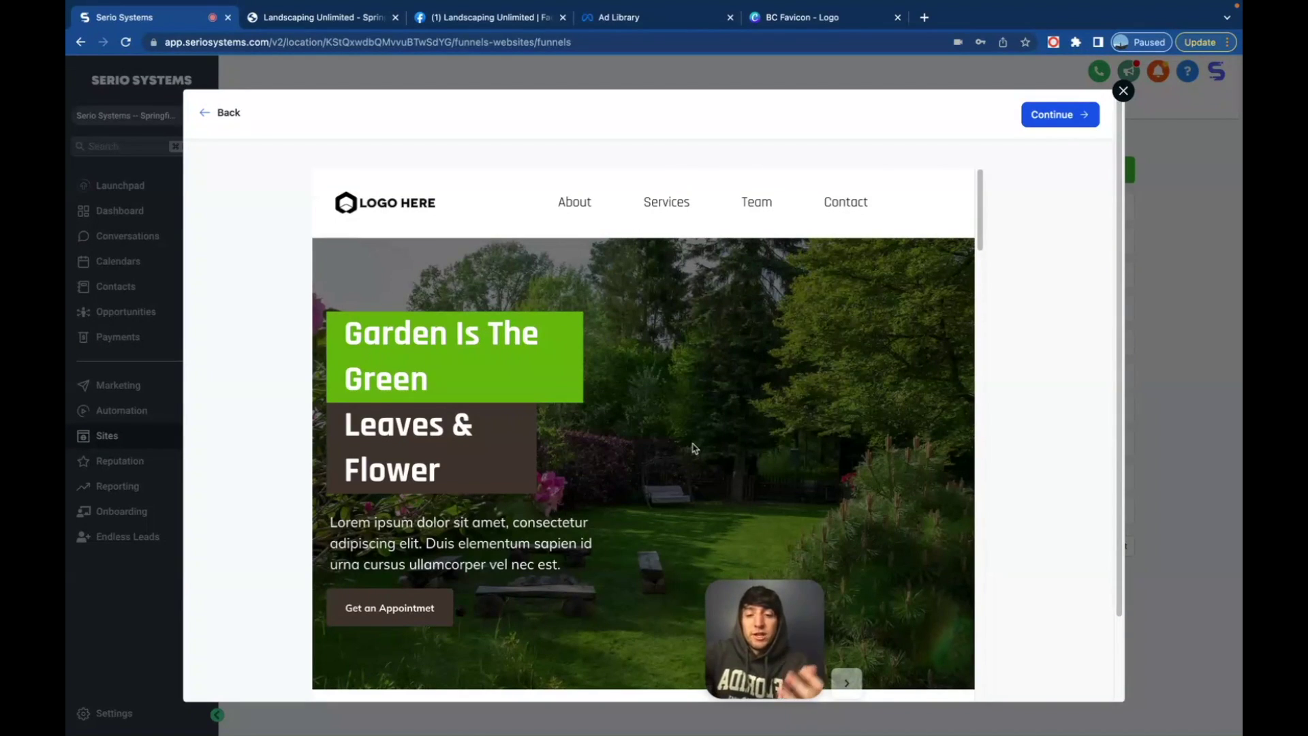
{"action": "left_click", "coordinate": [1061, 121]}
Accept the image-rights agreement, import the Garden Is The Green template, and review its canvas
{"action": "left_click", "coordinate": [834, 151]}
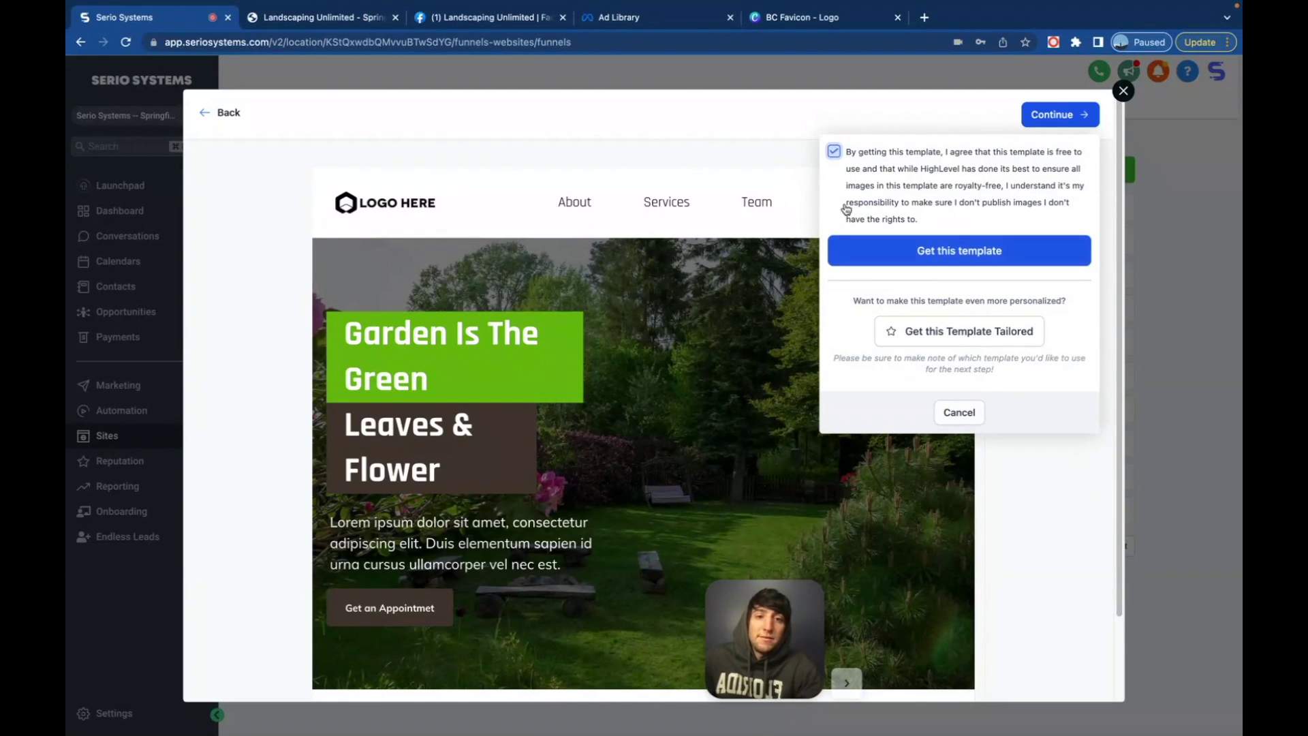
{"action": "left_click", "coordinate": [853, 248]}
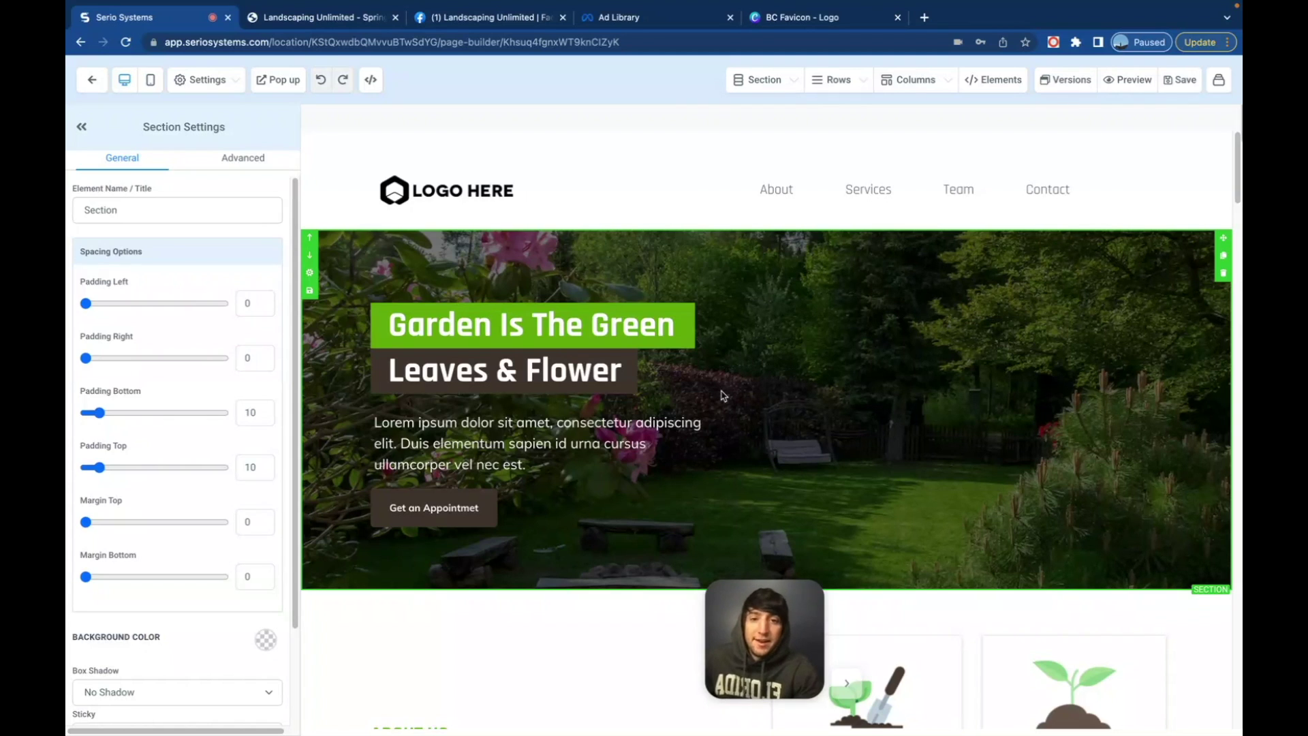
{"action": "scroll", "coordinate": [820, 364], "scroll_direction": "down", "scroll_amount": 3}
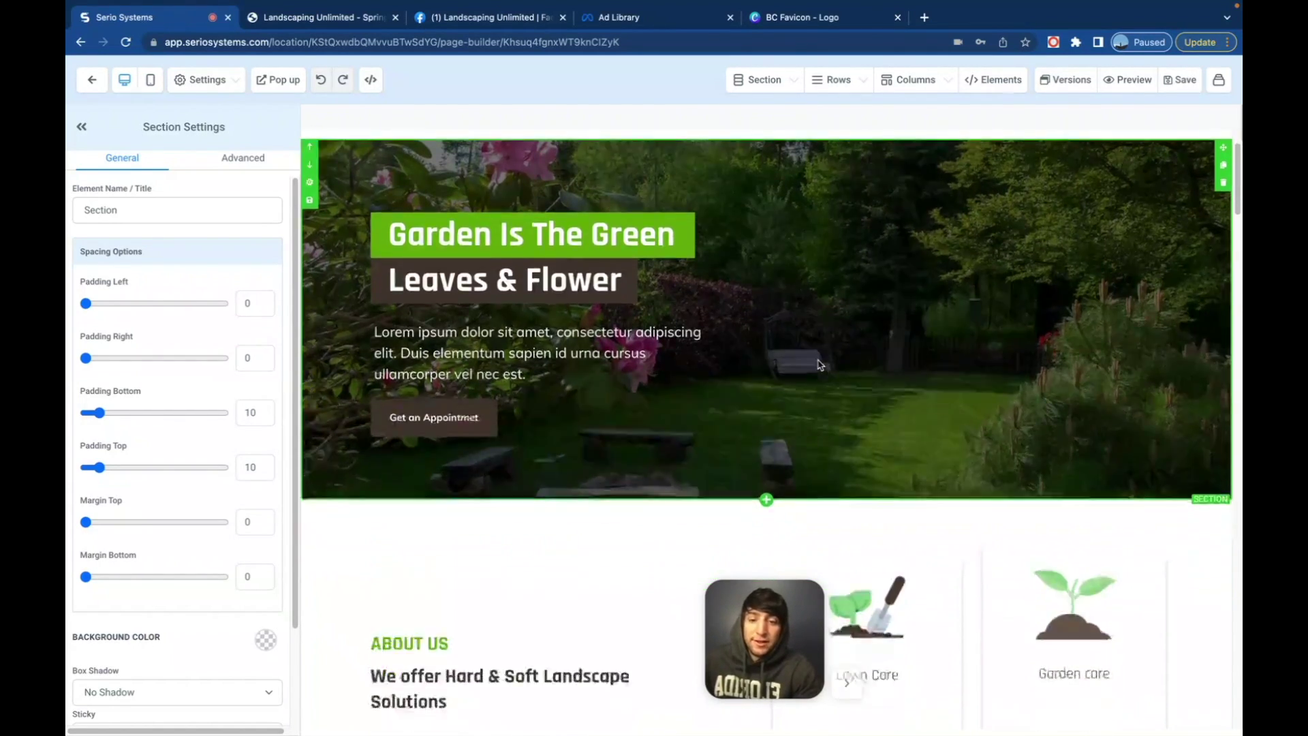
{"action": "scroll", "coordinate": [820, 364], "scroll_direction": "down", "scroll_amount": 10}
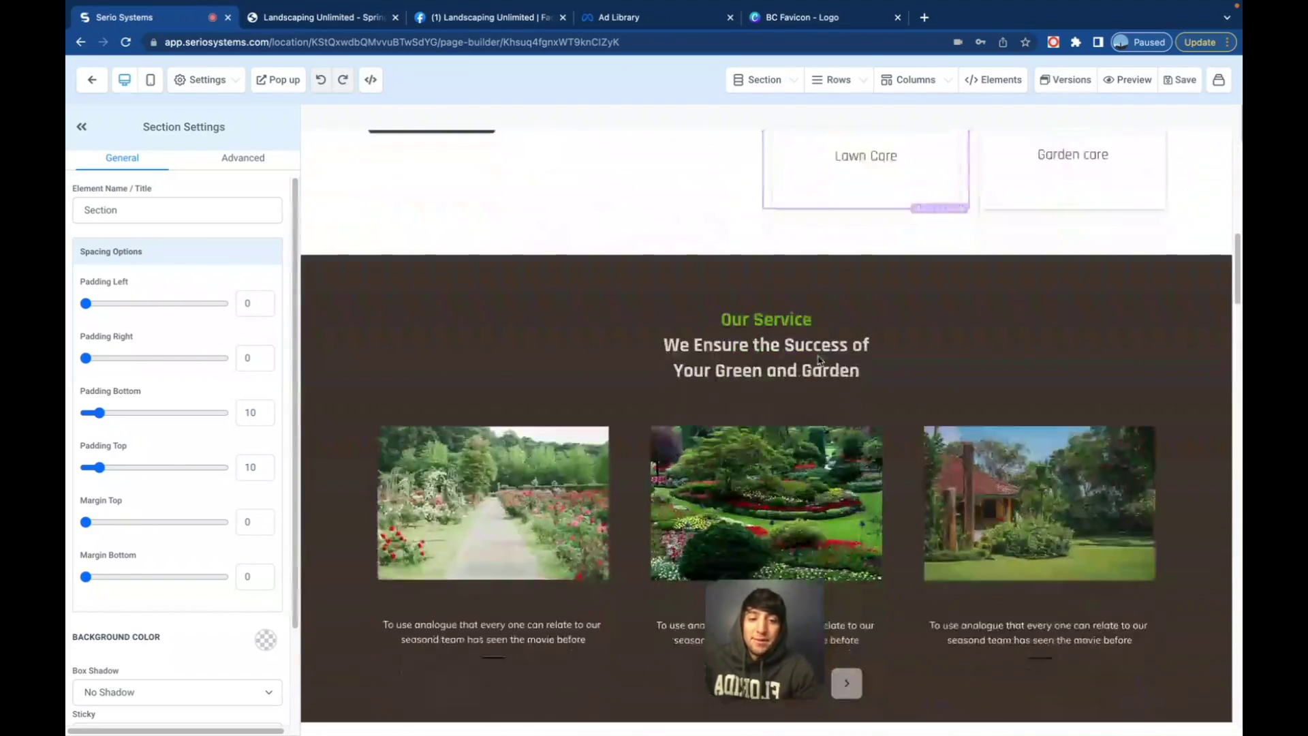
{"action": "scroll", "coordinate": [818, 355], "scroll_direction": "down", "scroll_amount": 12}
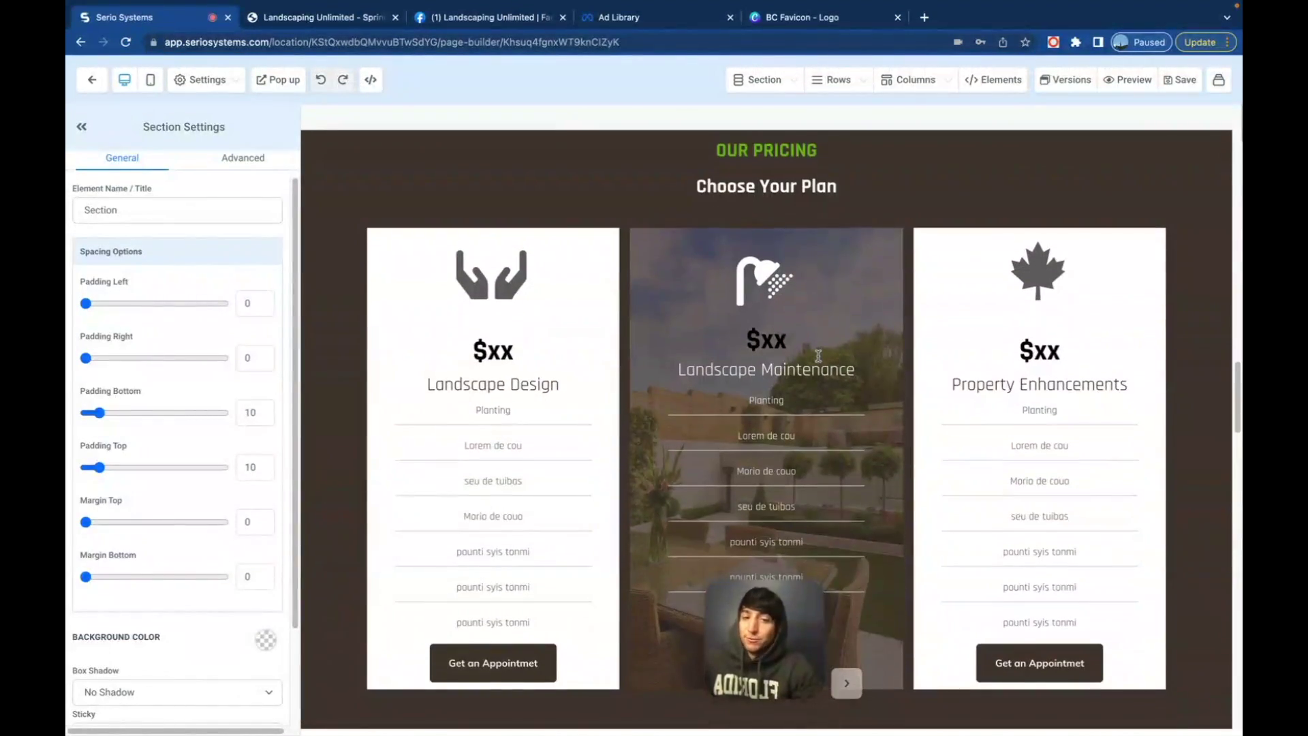
{"action": "scroll", "coordinate": [818, 355], "scroll_direction": "down", "scroll_amount": 5}
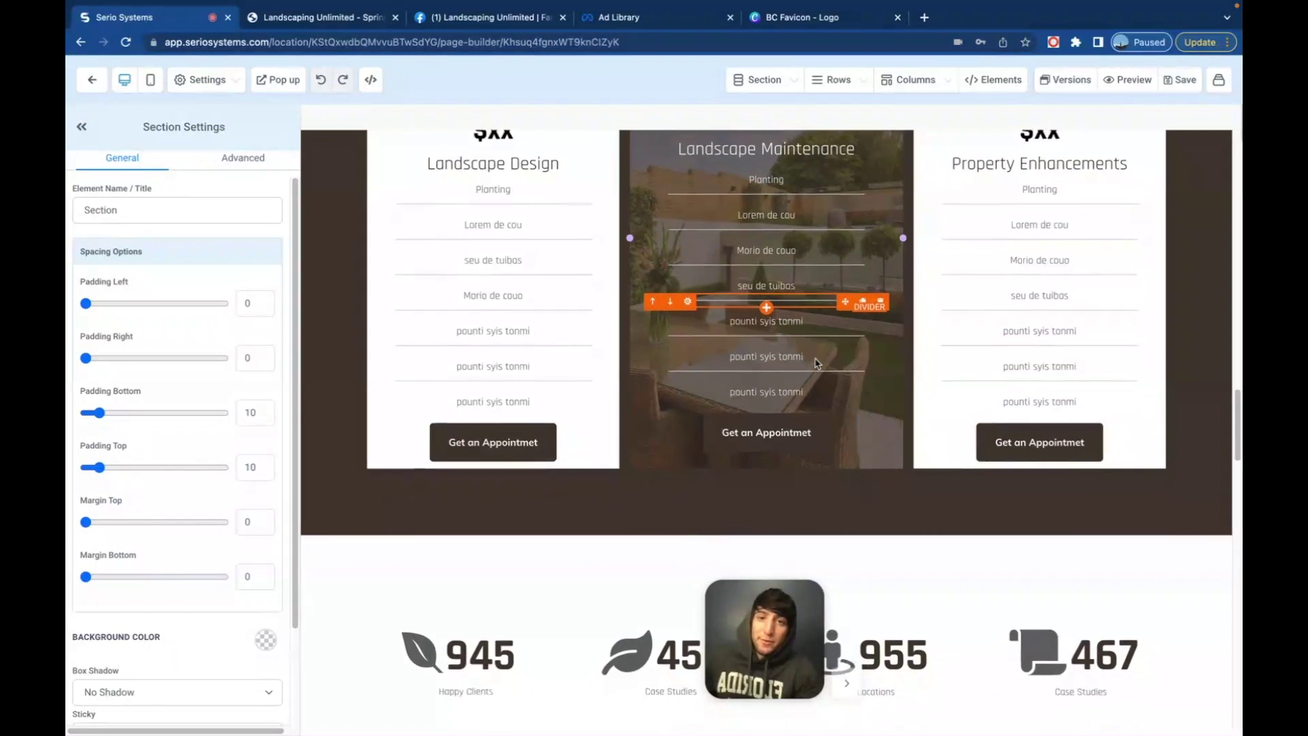
{"action": "scroll", "coordinate": [817, 363], "scroll_direction": "down", "scroll_amount": 4}
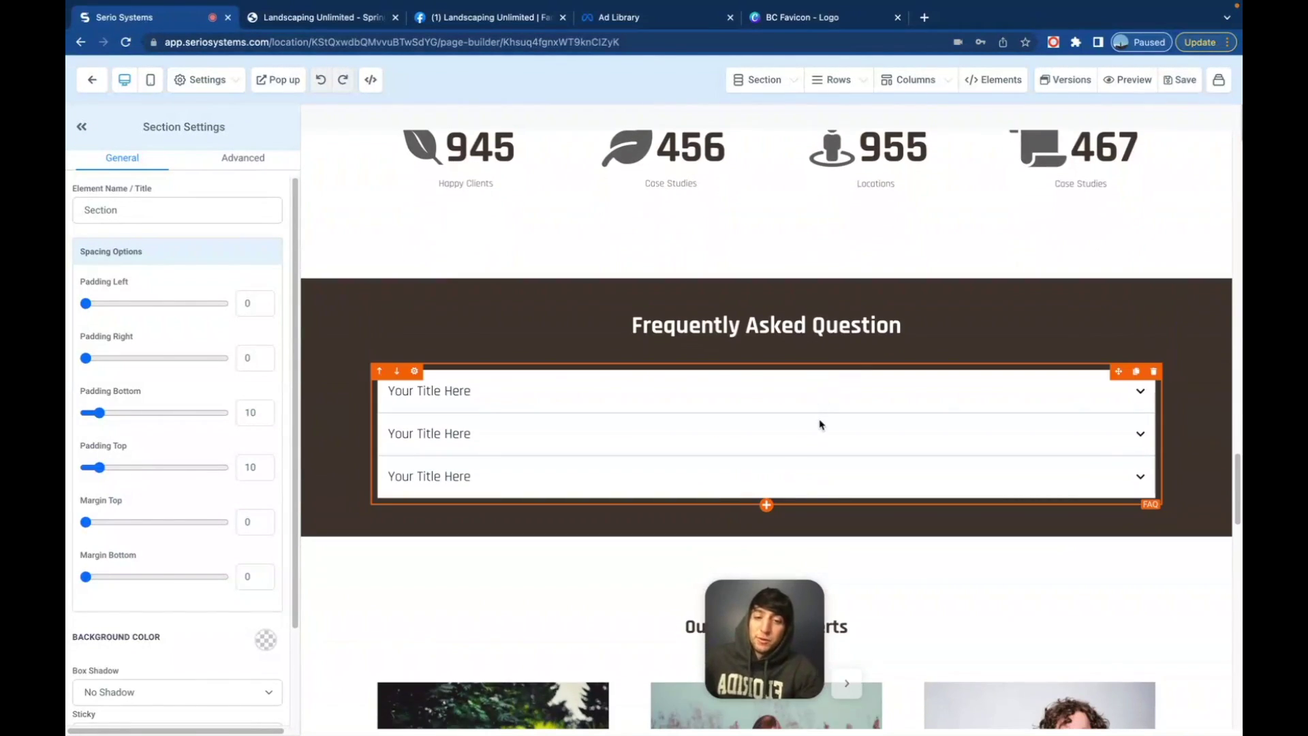
{"action": "scroll", "coordinate": [820, 424], "scroll_direction": "up", "scroll_amount": 1}
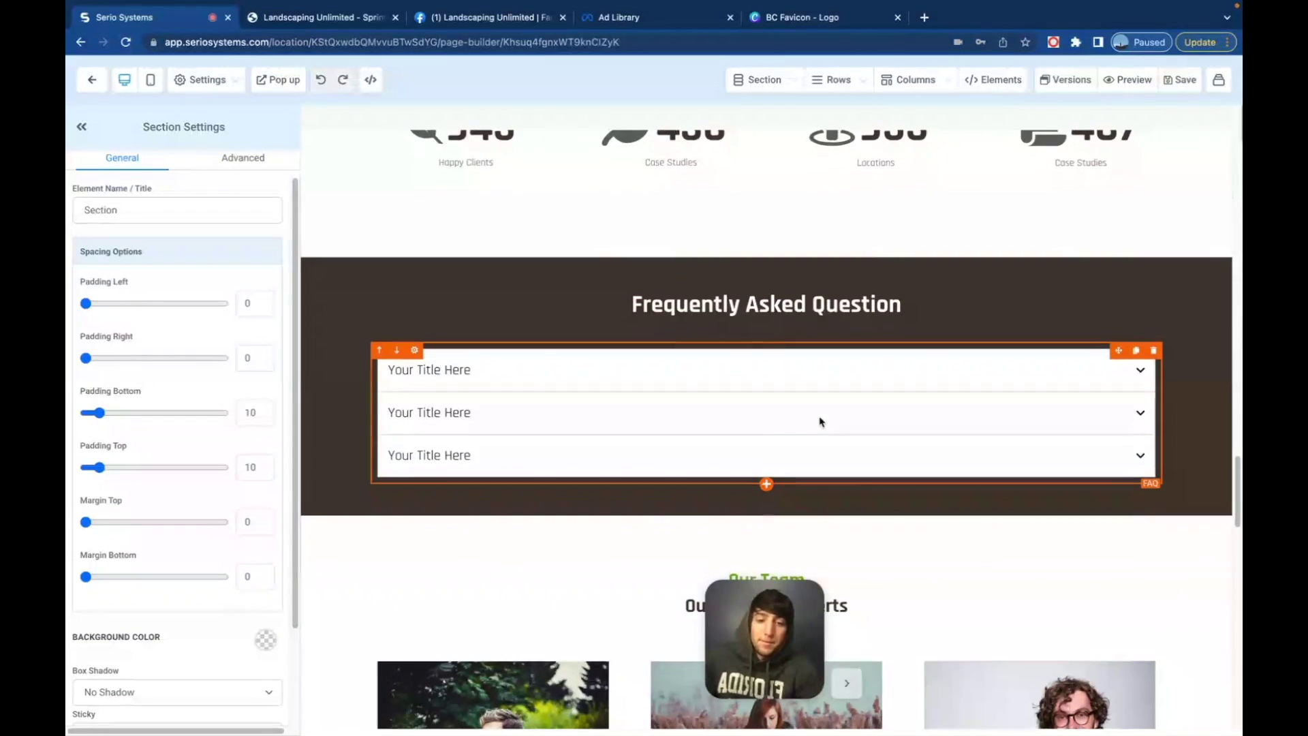
{"action": "scroll", "coordinate": [820, 424], "scroll_direction": "down", "scroll_amount": 4}
{"action": "scroll", "coordinate": [820, 424], "scroll_direction": "up", "scroll_amount": 15}
{"action": "scroll", "coordinate": [820, 422], "scroll_direction": "up", "scroll_amount": 5}
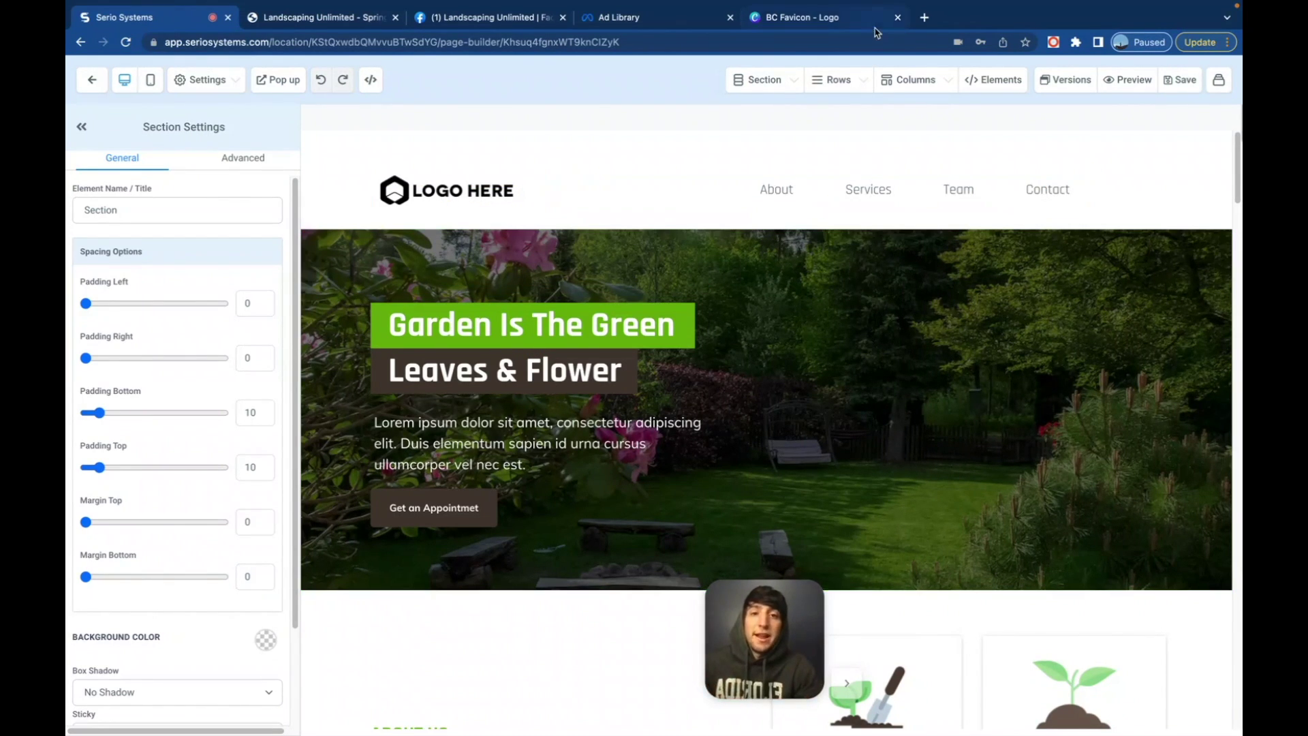
In Canva, search templates for 'landscaping' and apply the Tree Experts logo to page 21
{"action": "left_click", "coordinate": [817, 18]}
{"action": "left_click", "coordinate": [228, 120]}
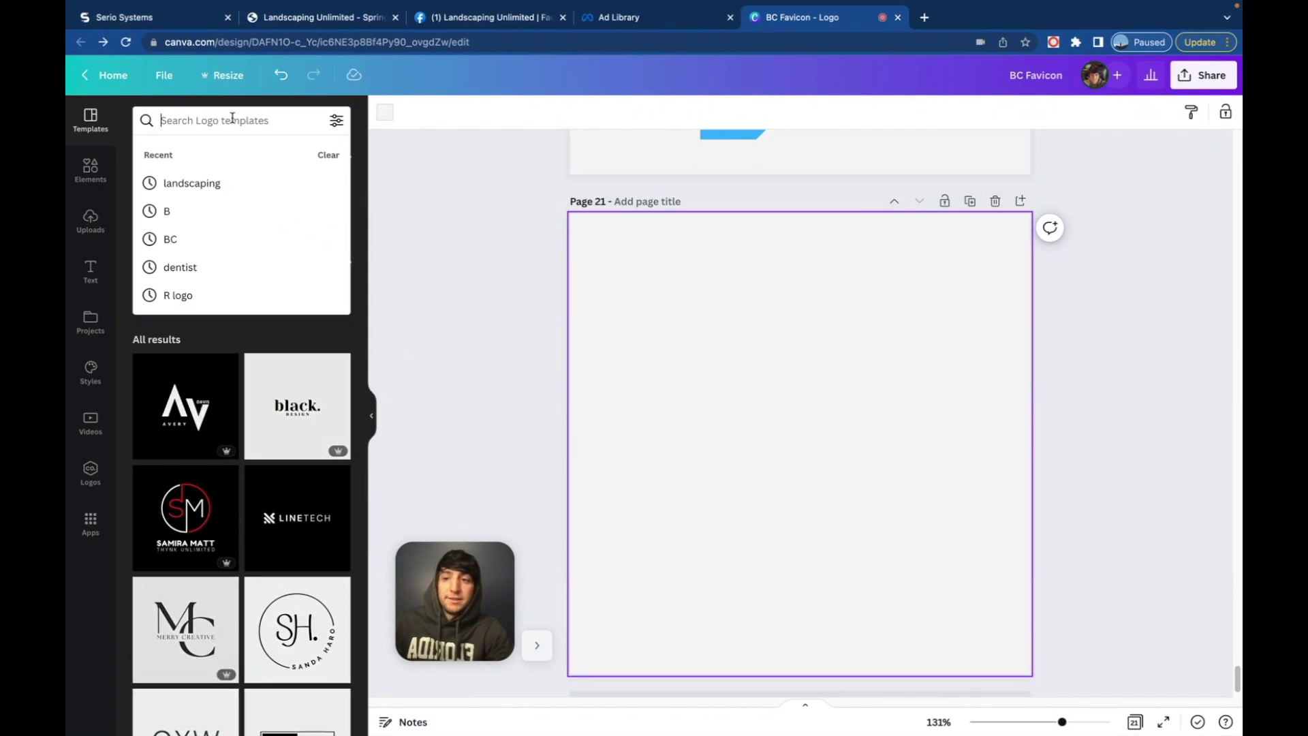
{"action": "type", "text": "landscaping"}
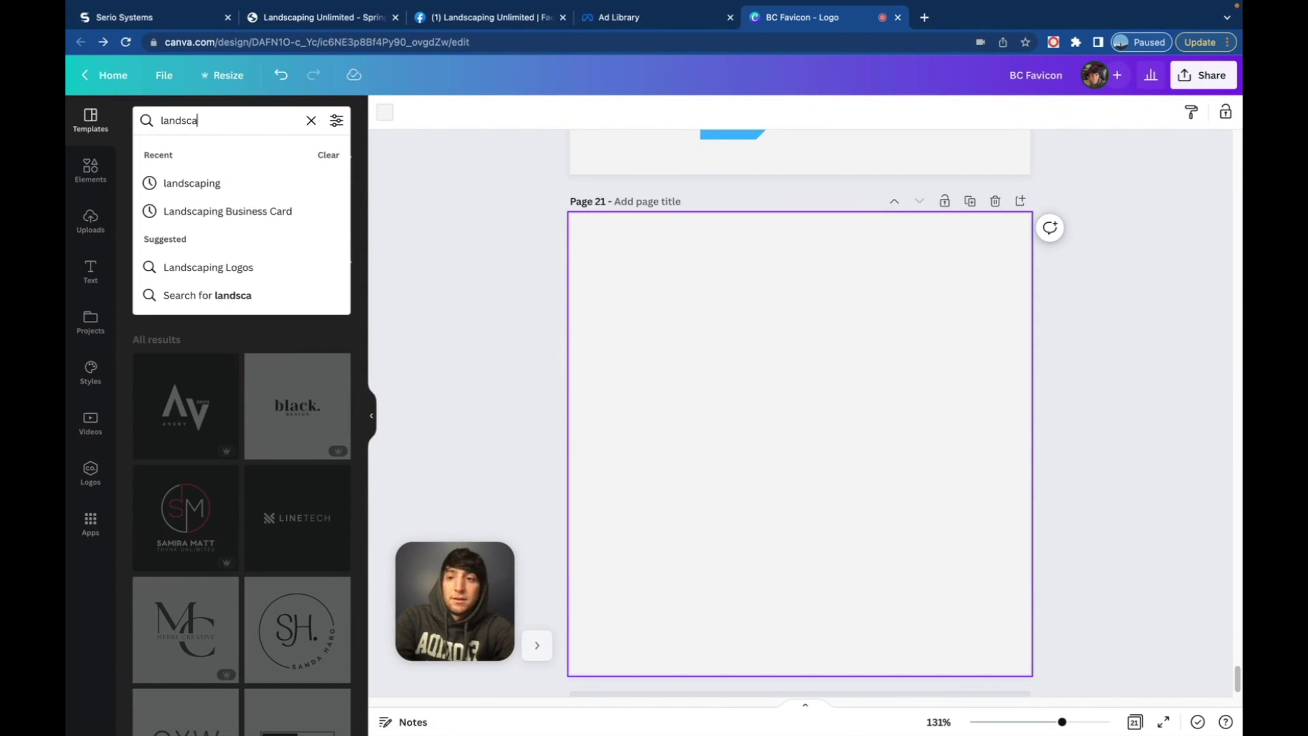
{"action": "key", "text": "Return"}
{"action": "left_click", "coordinate": [194, 259]}
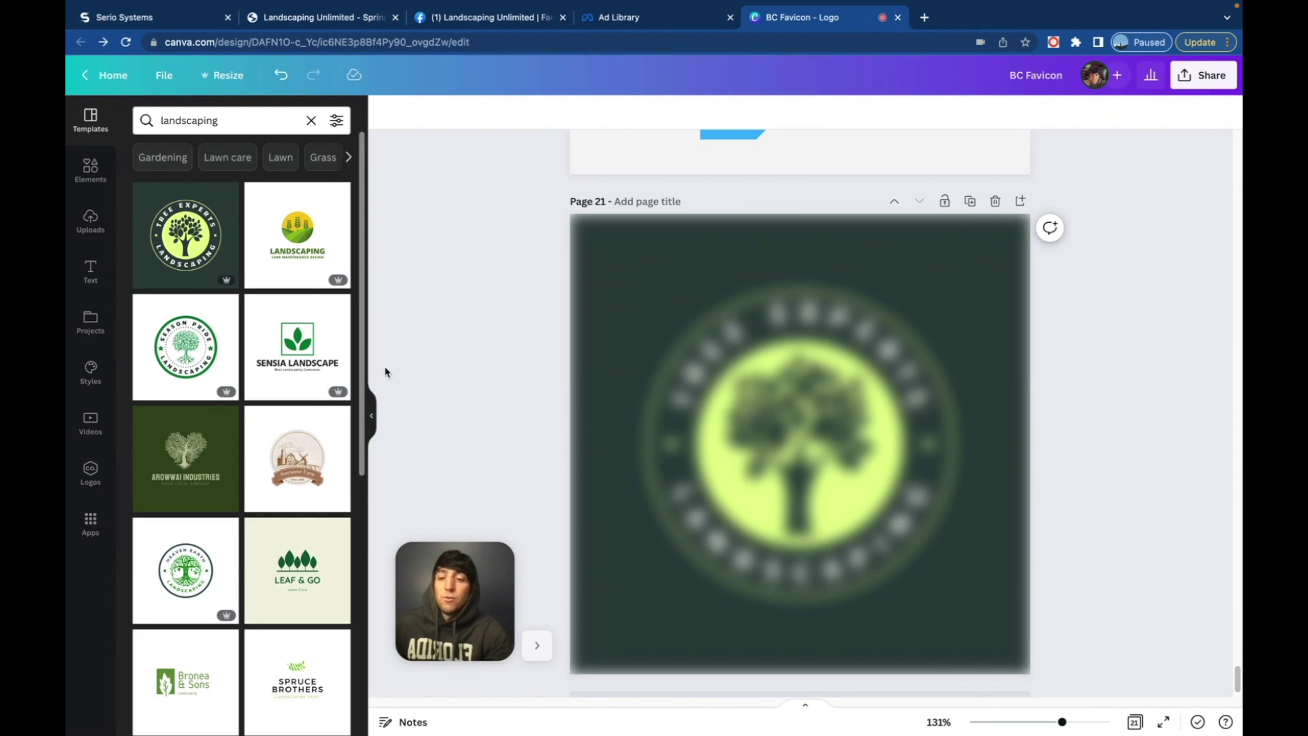
{"action": "scroll", "coordinate": [293, 436], "scroll_direction": "down", "scroll_amount": 3}
{"action": "scroll", "coordinate": [295, 508], "scroll_direction": "down", "scroll_amount": 1}
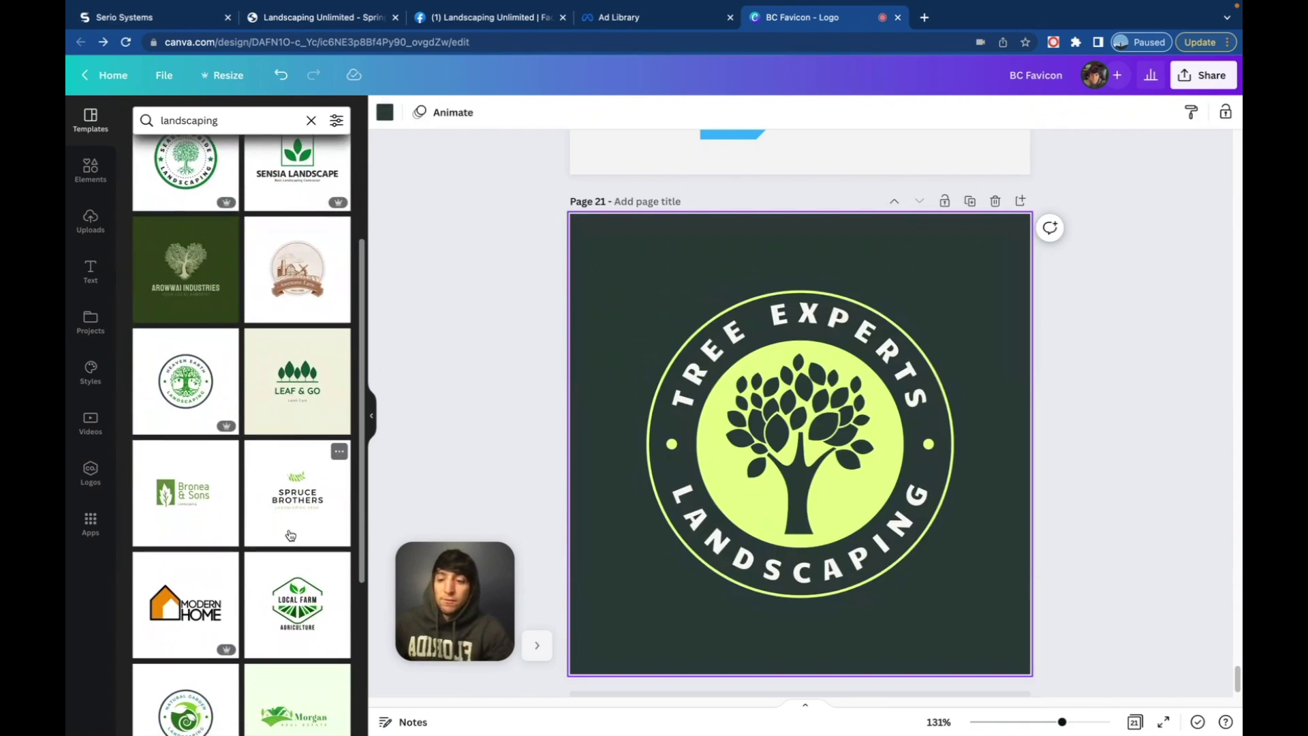
{"action": "scroll", "coordinate": [290, 535], "scroll_direction": "down", "scroll_amount": 4}
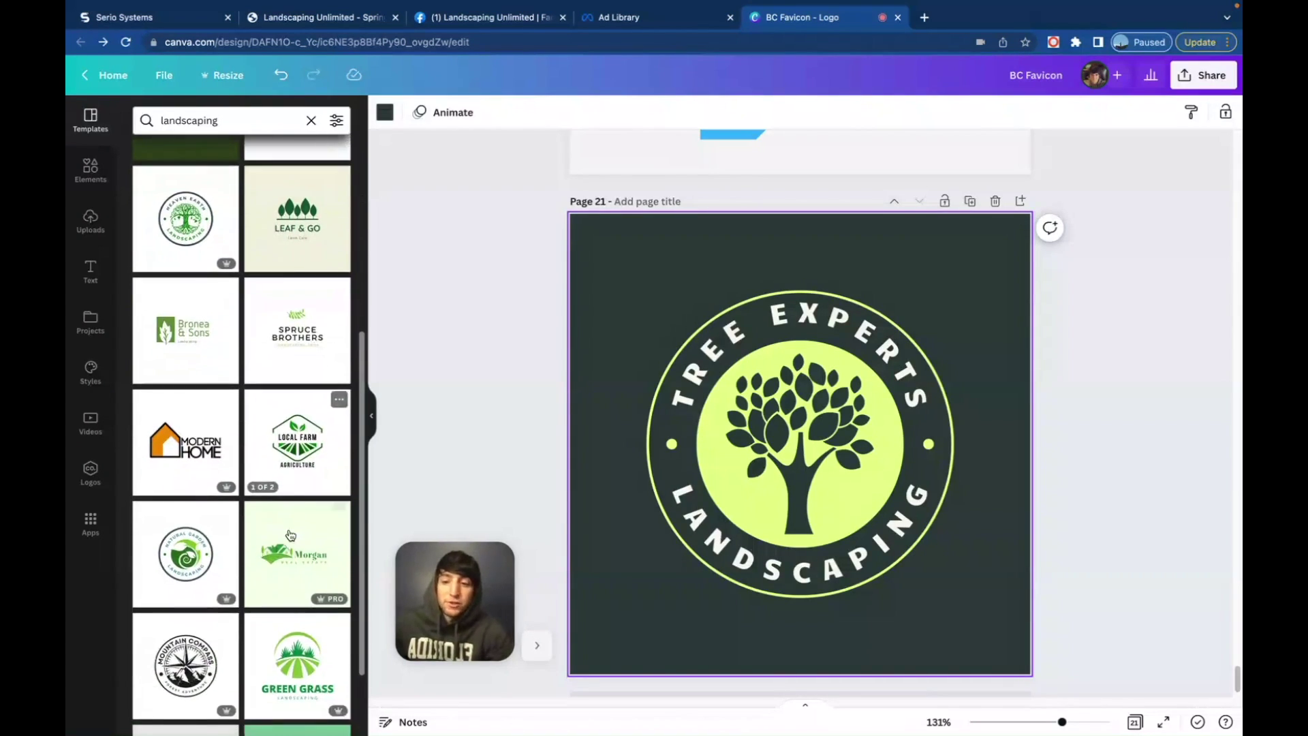
{"action": "scroll", "coordinate": [290, 535], "scroll_direction": "down", "scroll_amount": 3}
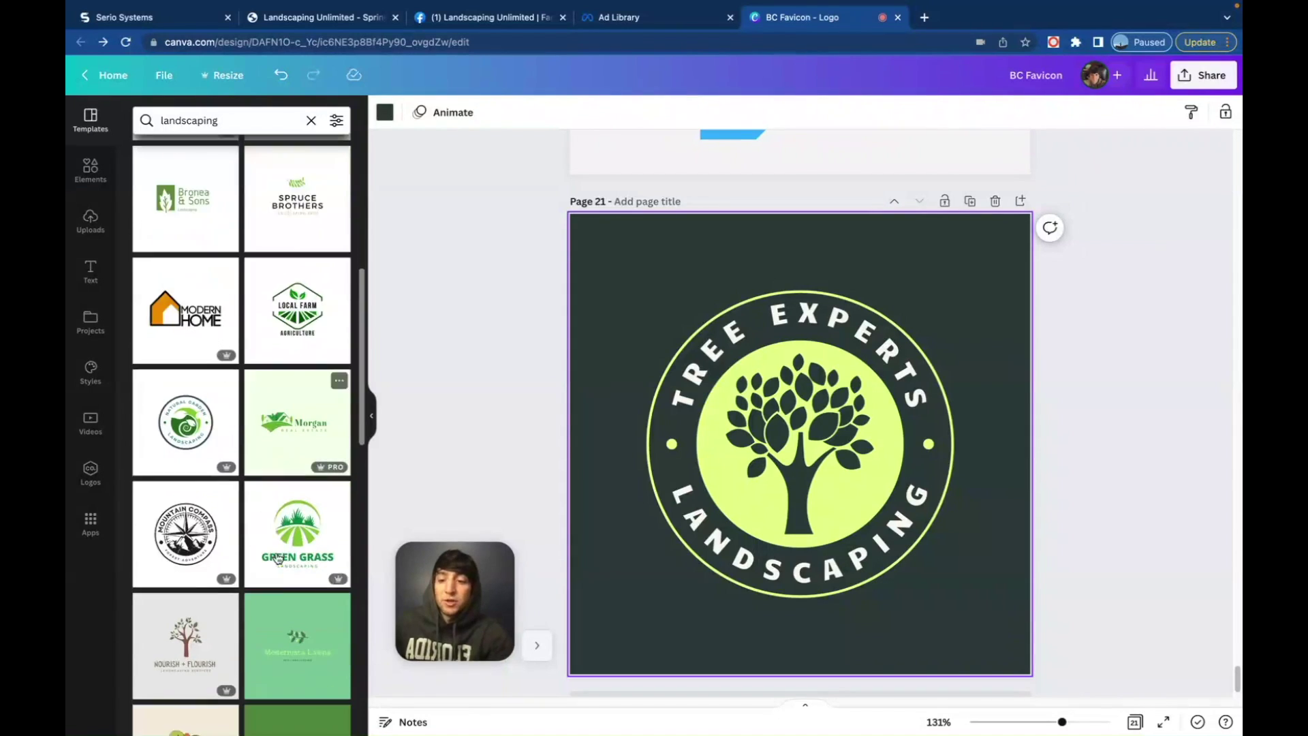